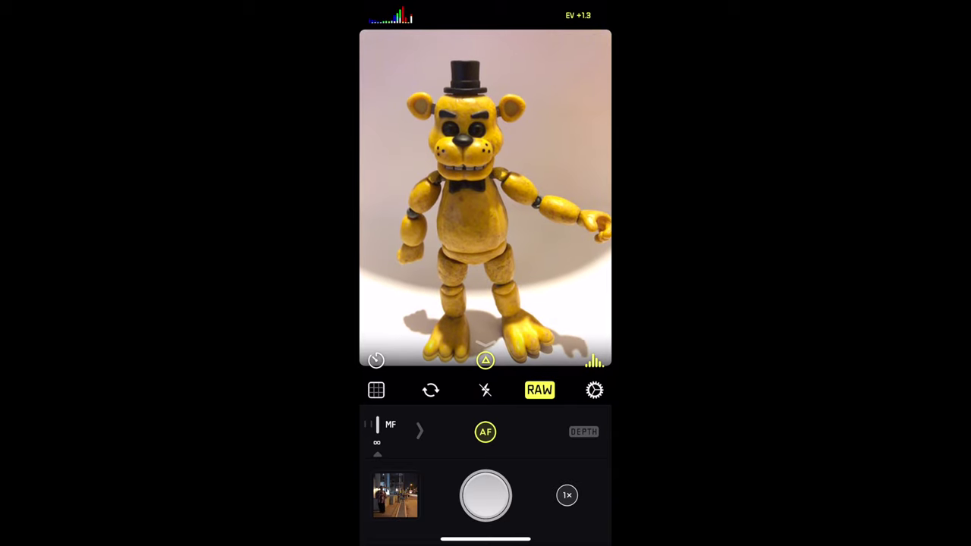
- Enable RAW in Halide, photograph the toy bear, and open its share sheet offering JPEG or RAW
click(539, 390)
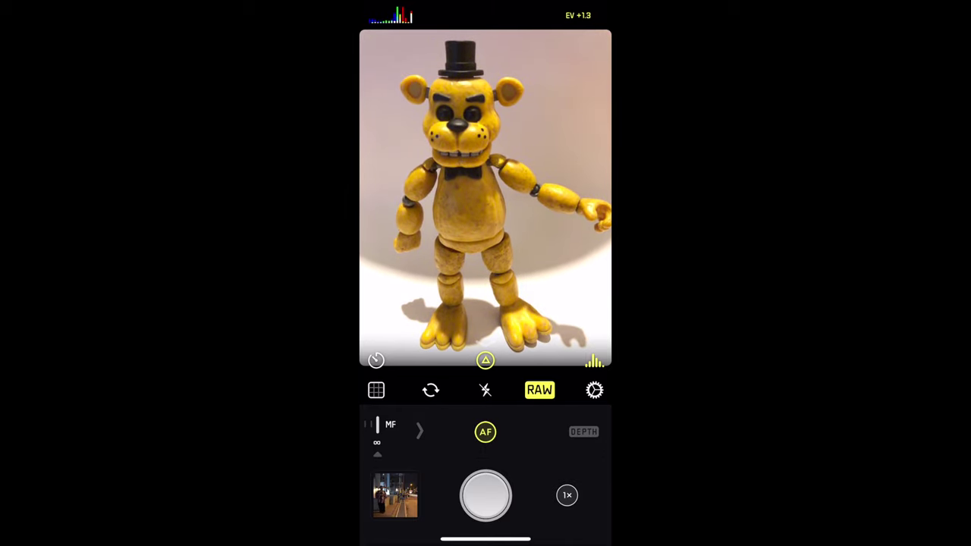
click(485, 496)
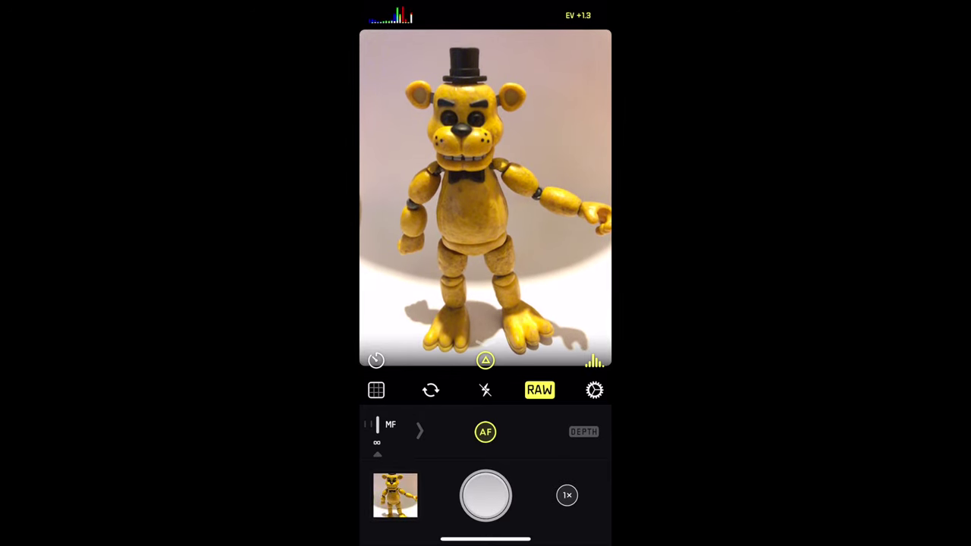
click(395, 496)
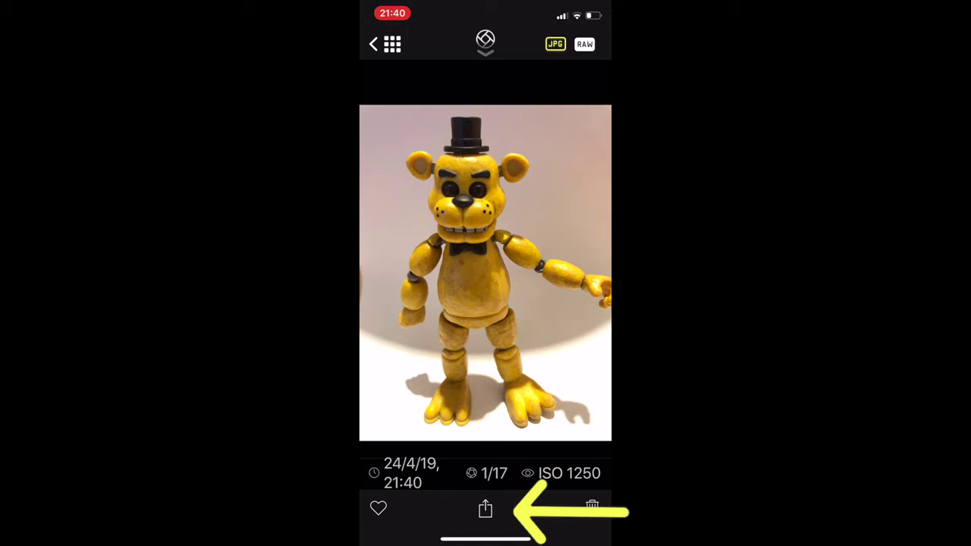
click(485, 509)
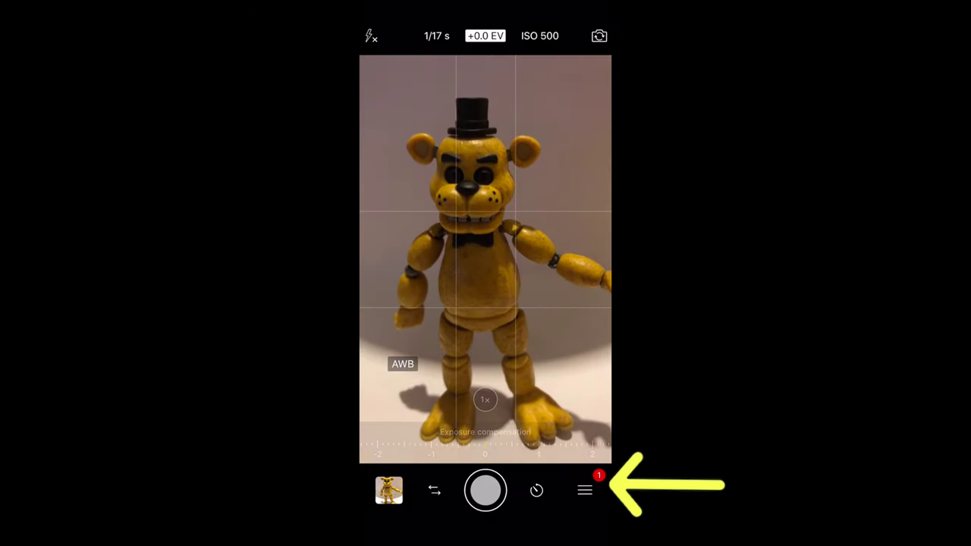
- Set ProCamera's capture format to RAW+JPEG
click(585, 490)
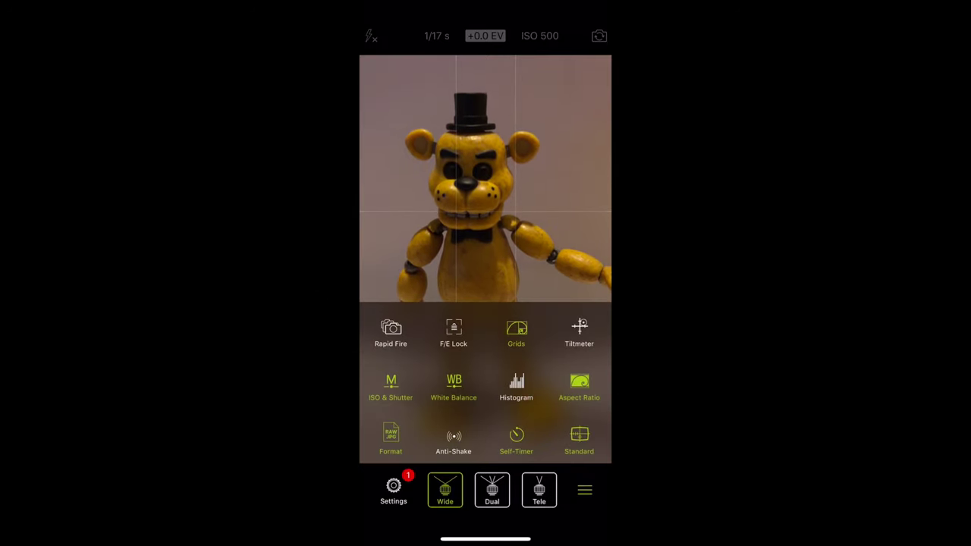
click(390, 436)
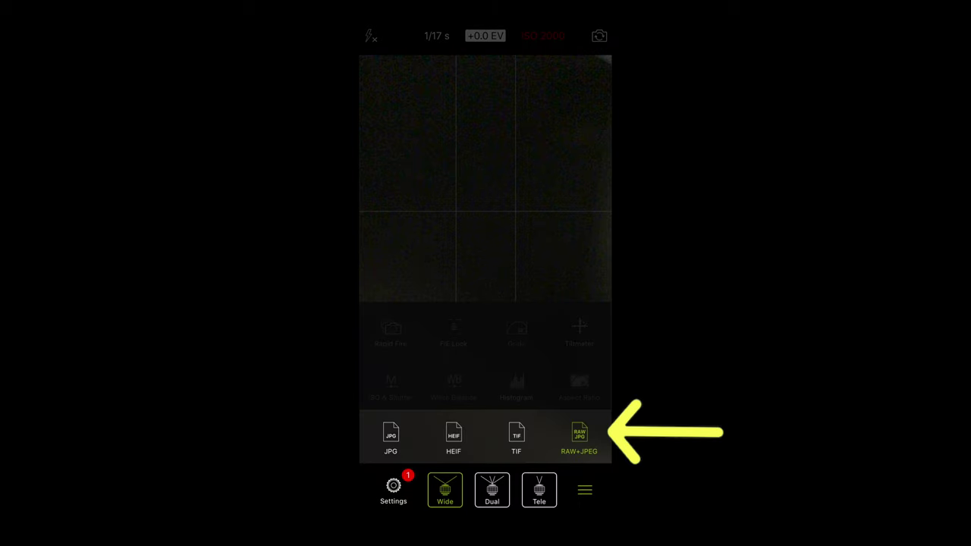
click(578, 436)
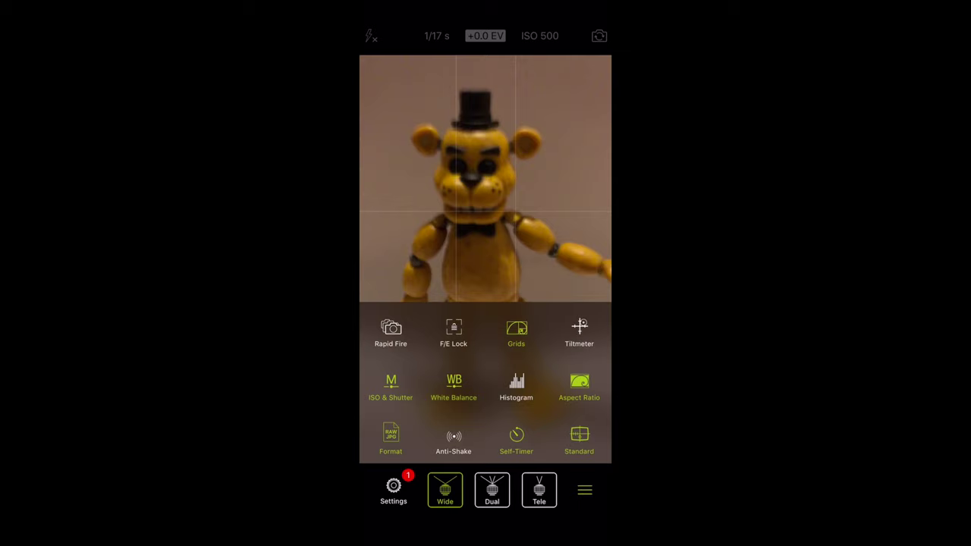
click(584, 490)
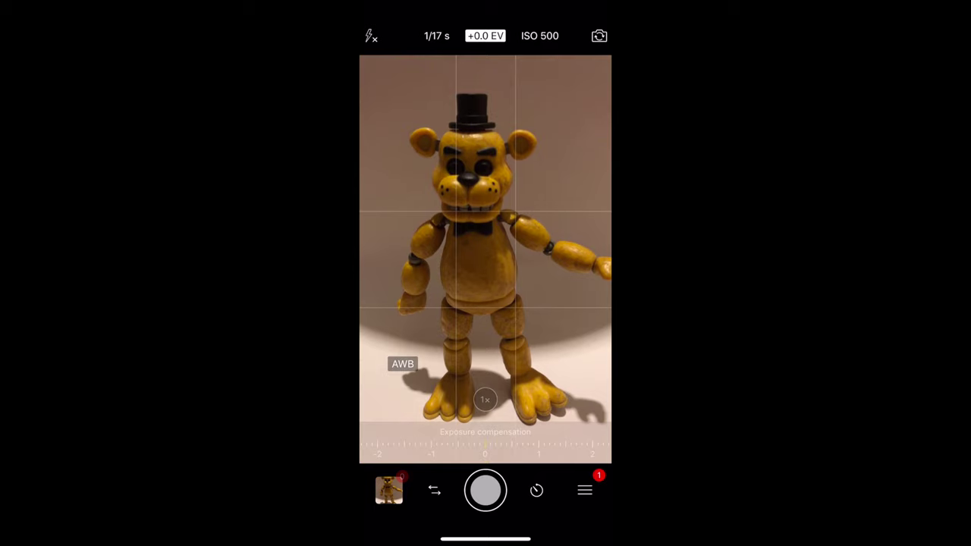
- Open the latest toy bear photo from Camera Roll and bring up its RAW or JPEG share choice
click(388, 490)
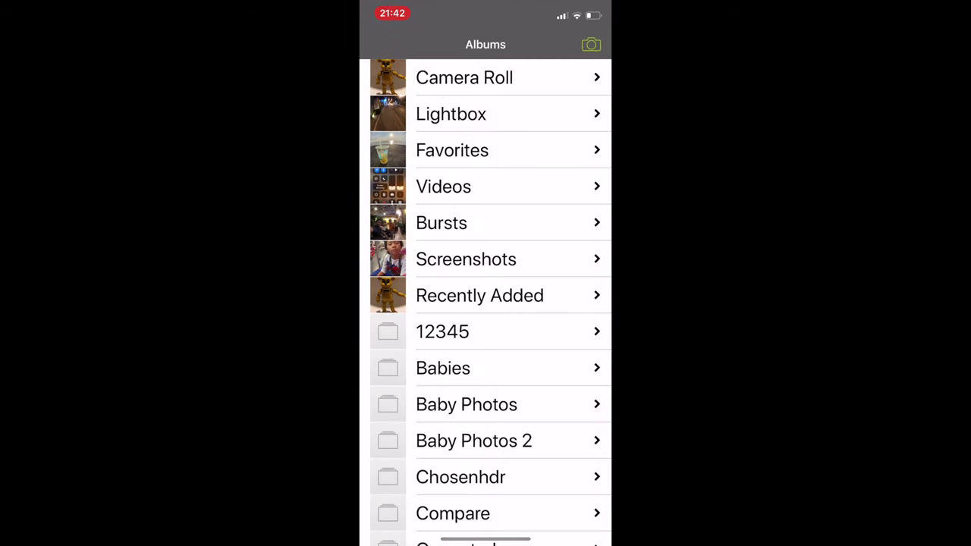
click(464, 77)
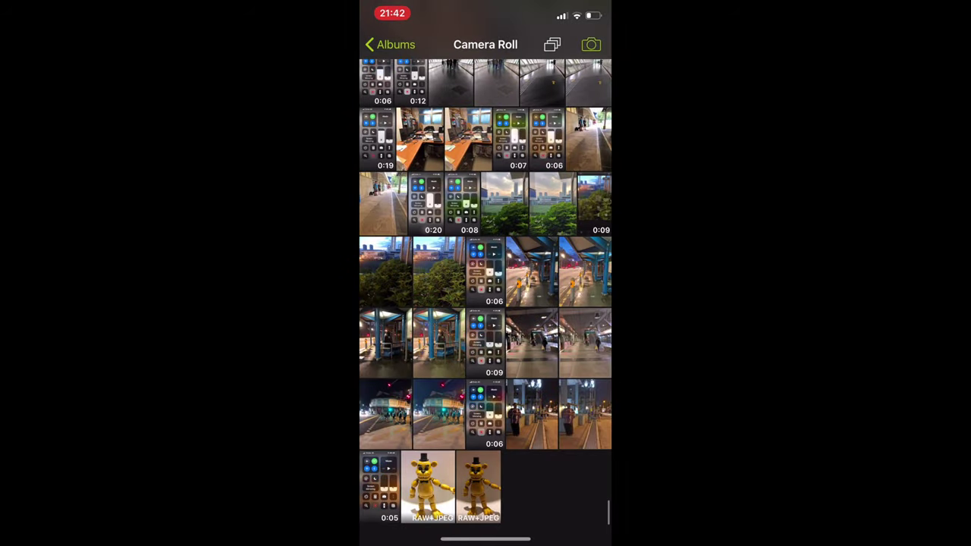
click(478, 486)
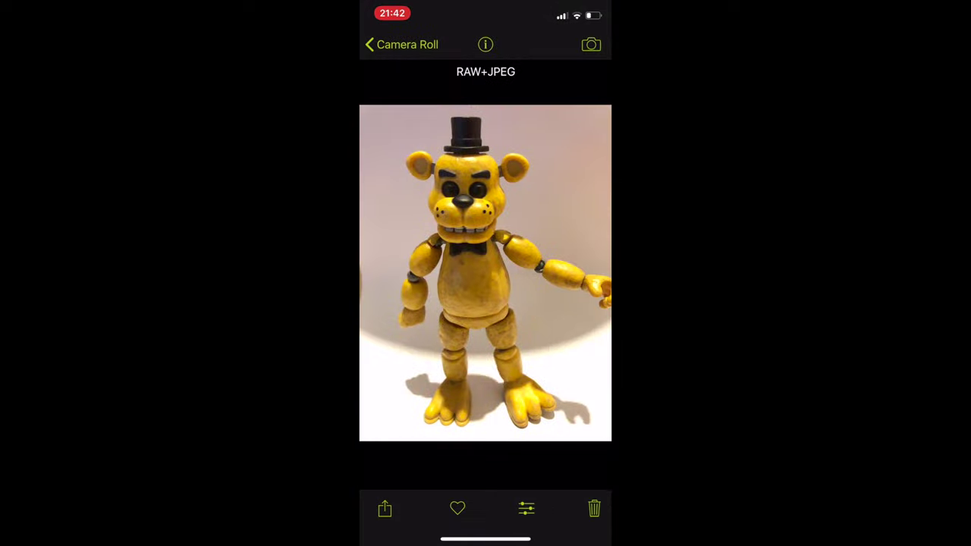
click(385, 508)
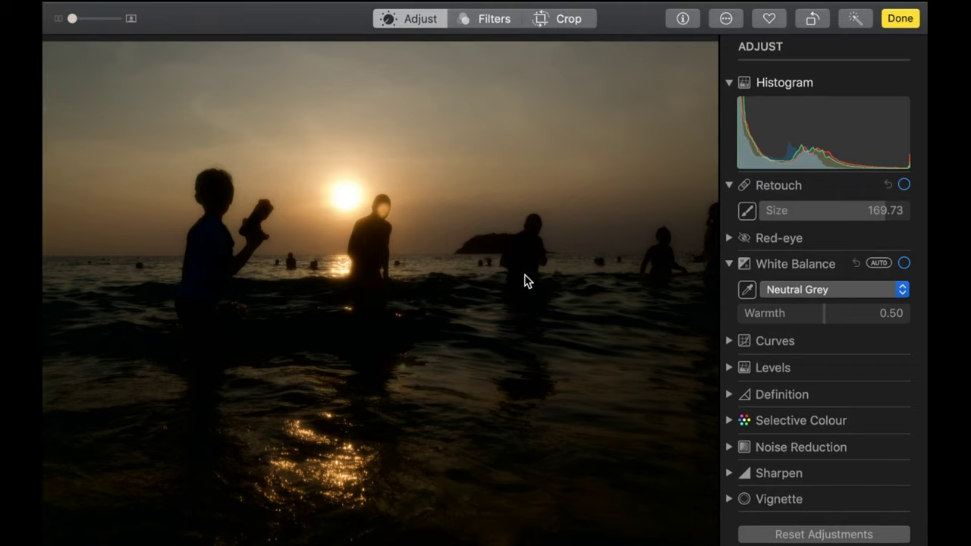
click(683, 18)
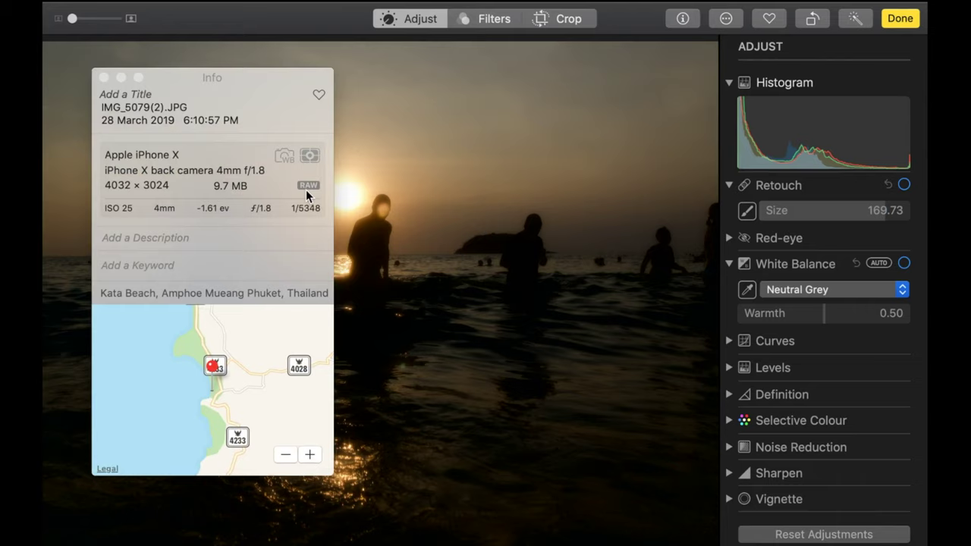
click(103, 78)
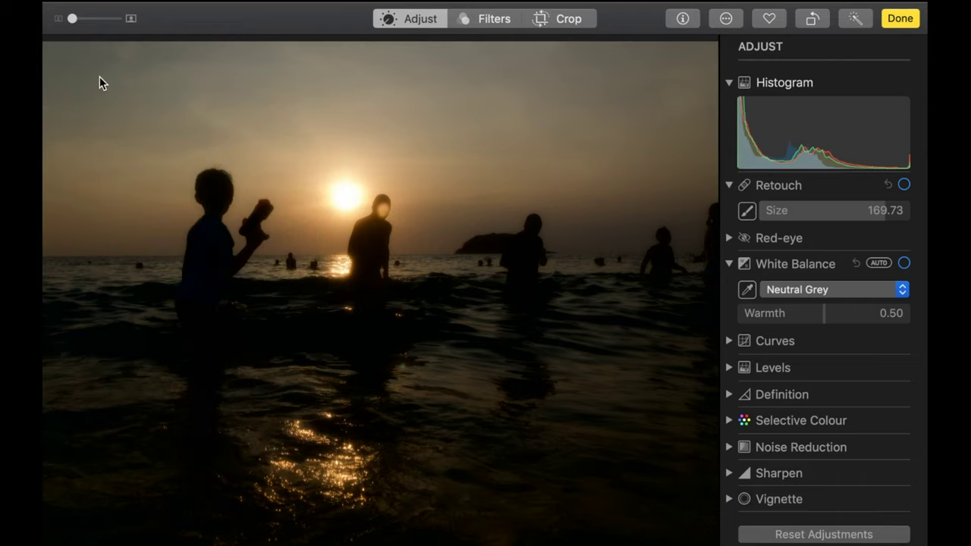
click(680, 19)
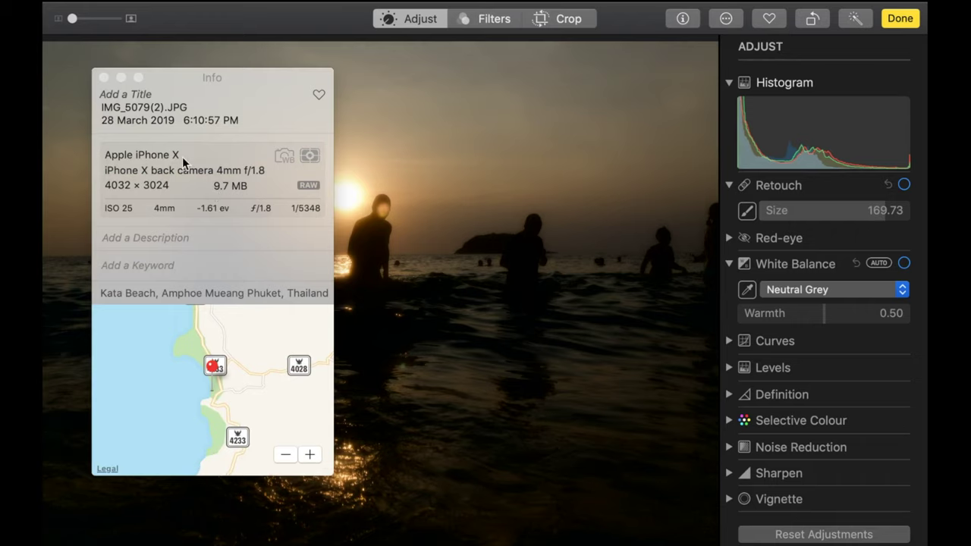
click(104, 78)
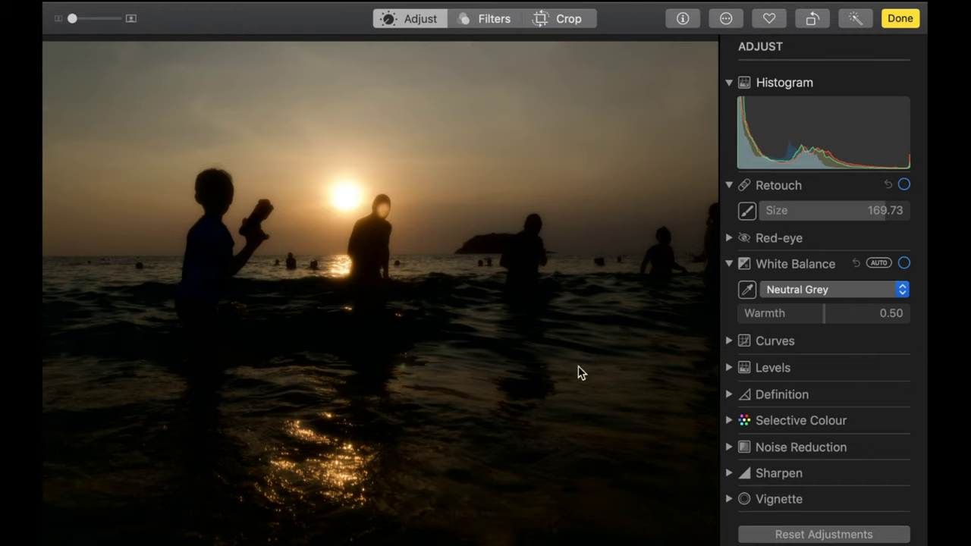
- Lift the sunset photo's Shadows to 0.49, drop Black Point to -0.80 and nudge Exposure to 0.07
scroll(839, 357, up, 8)
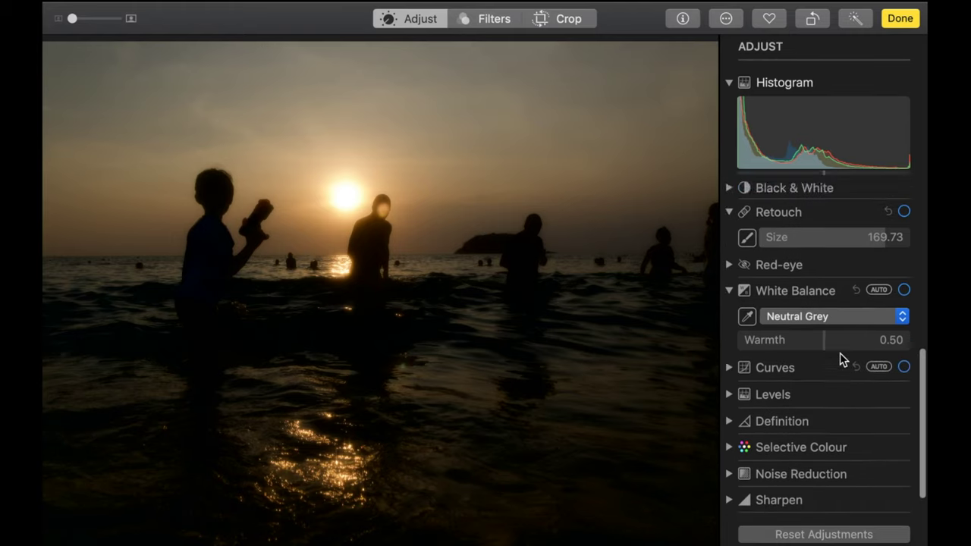
scroll(840, 352, up, 5)
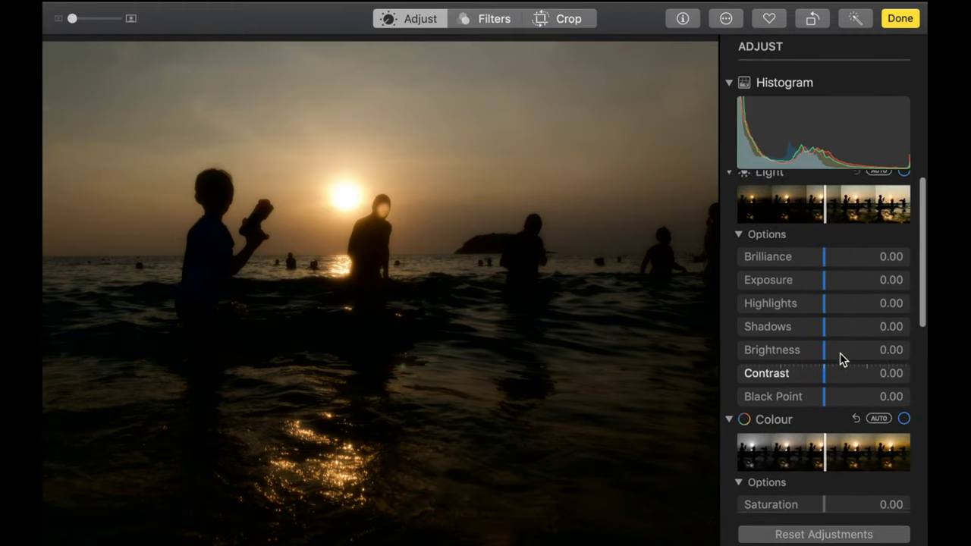
drag(826, 345, 864, 342)
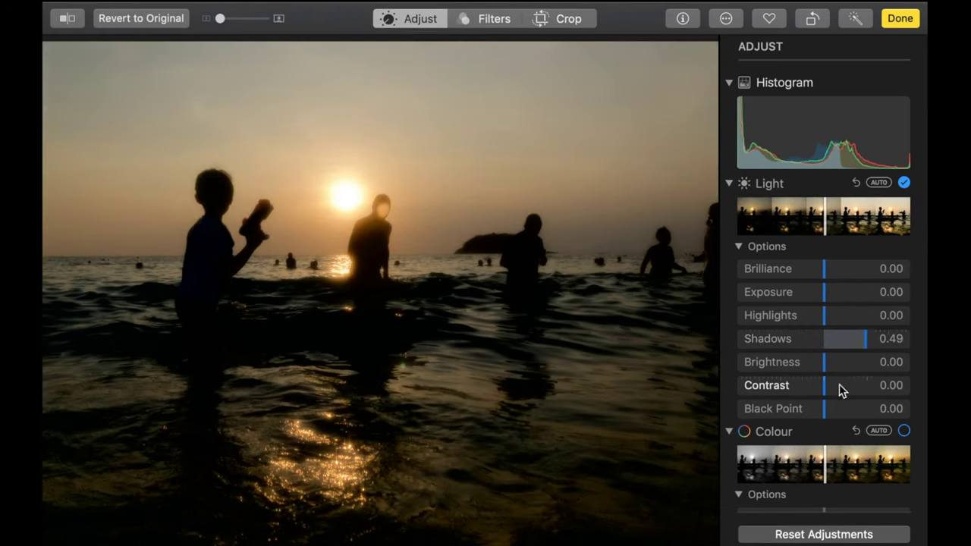
scroll(838, 383, down, 2)
drag(826, 373, 758, 381)
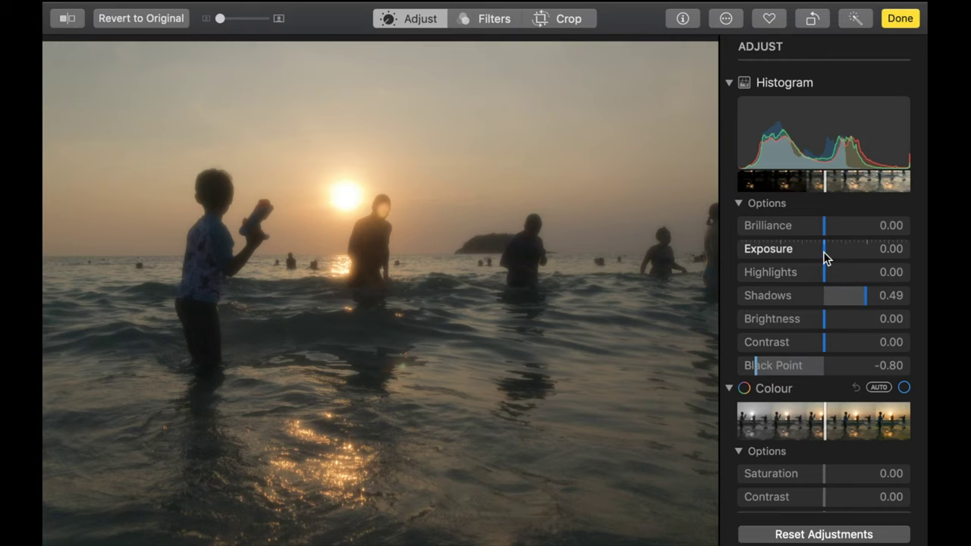
mouse_move(824, 252)
mouse_down()
mouse_move(838, 251)
mouse_move(830, 256)
mouse_up()
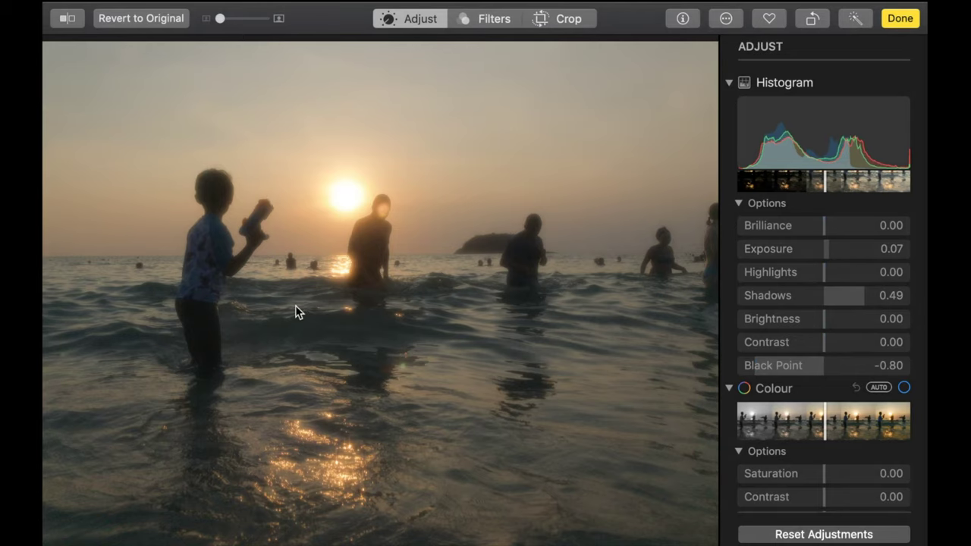
scroll(295, 305, up, 5)
scroll(295, 306, down, 3)
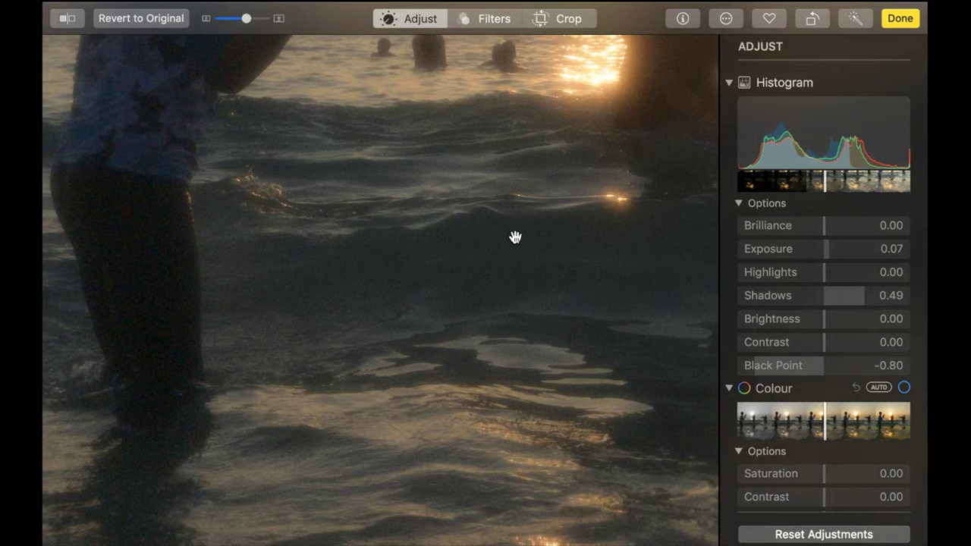
scroll(515, 237, down, 3)
scroll(514, 238, up, 4)
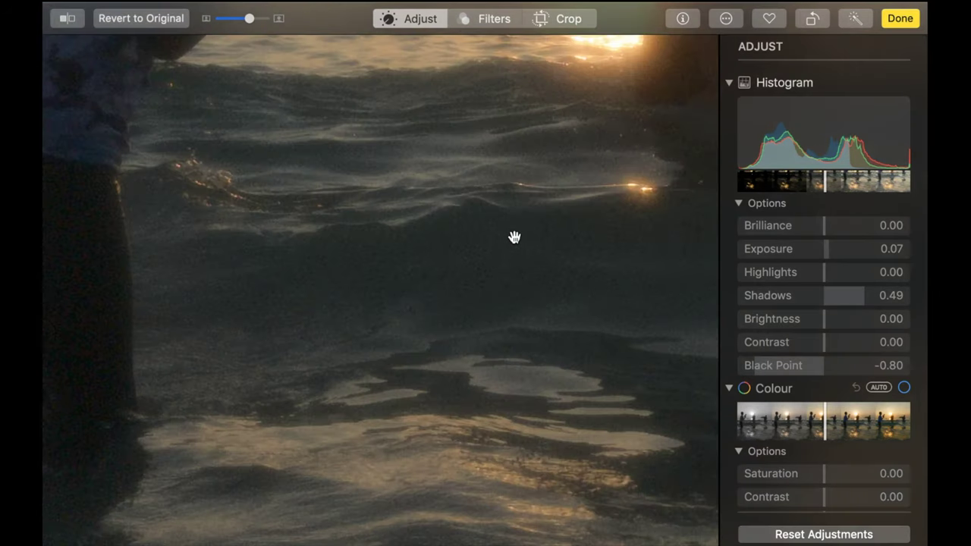
scroll(514, 238, down, 5)
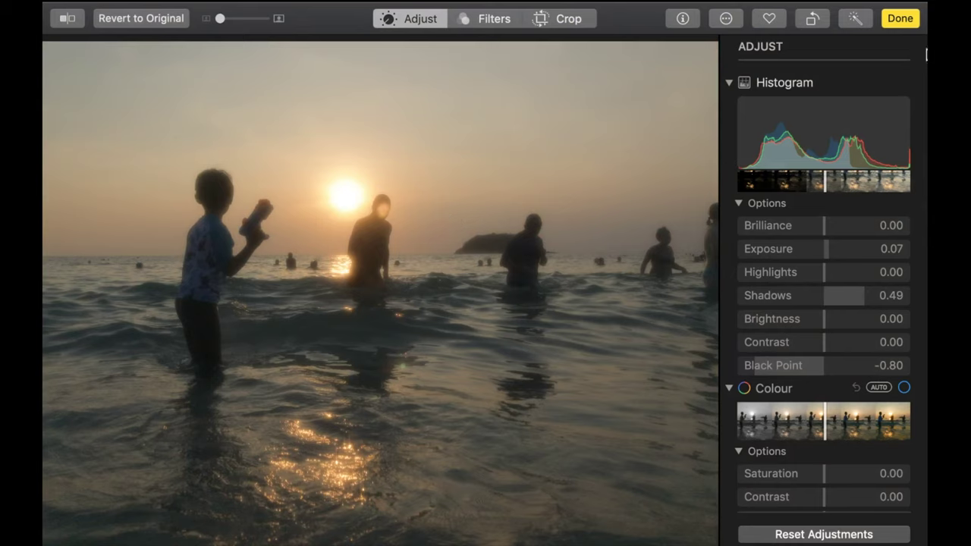
- Save the sunset edits and check the other take's file format in the Info window
click(900, 20)
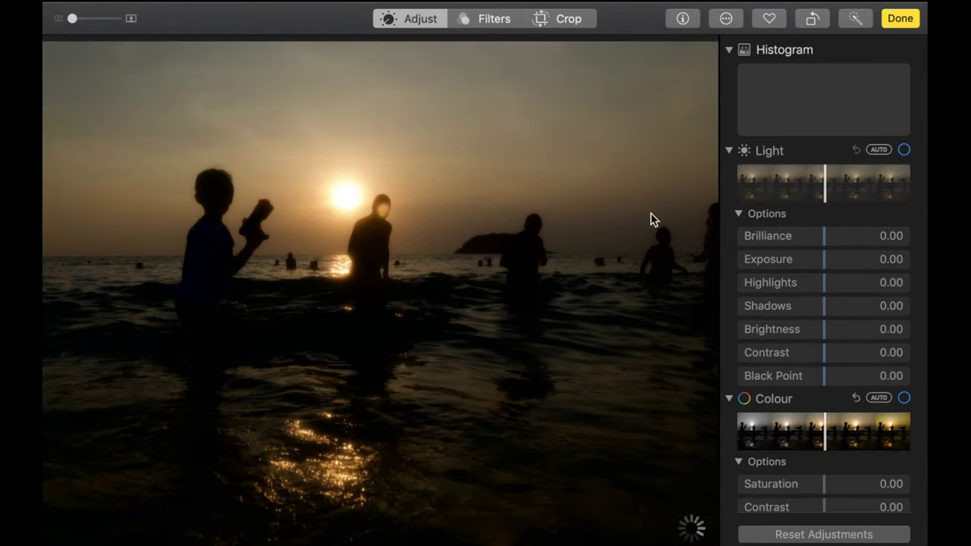
click(681, 19)
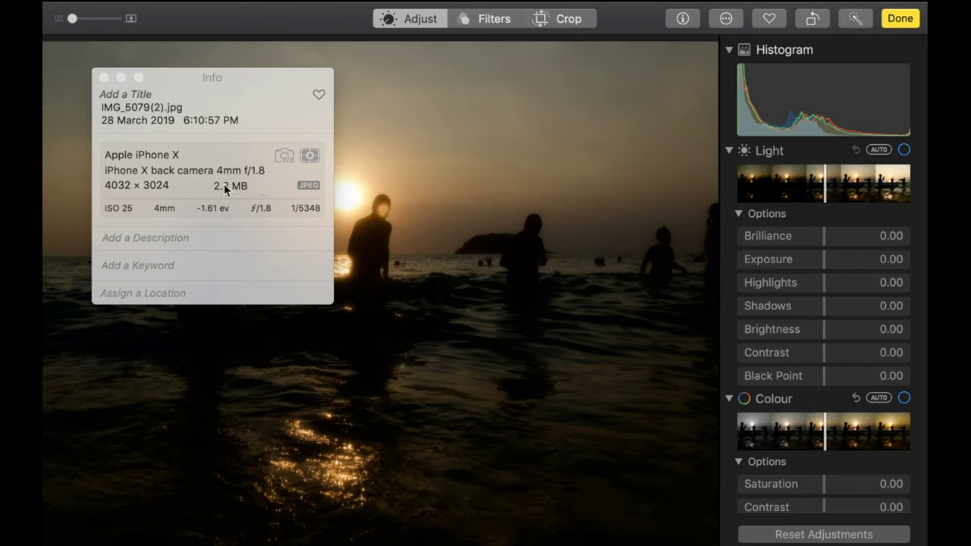
click(104, 78)
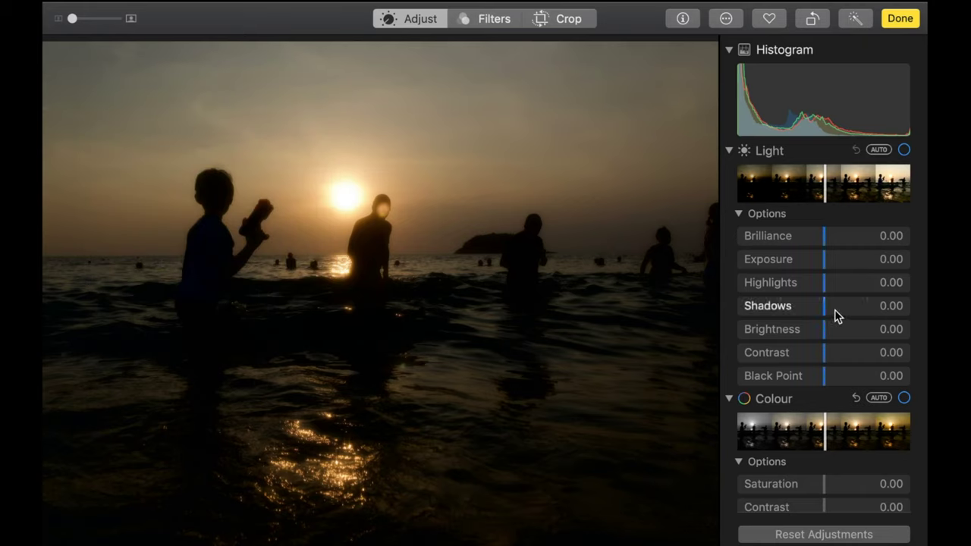
- Raise Shadows to 0.56 and lower Contrast to -0.96 on the JPEG, zooming in to inspect
drag(826, 314, 871, 305)
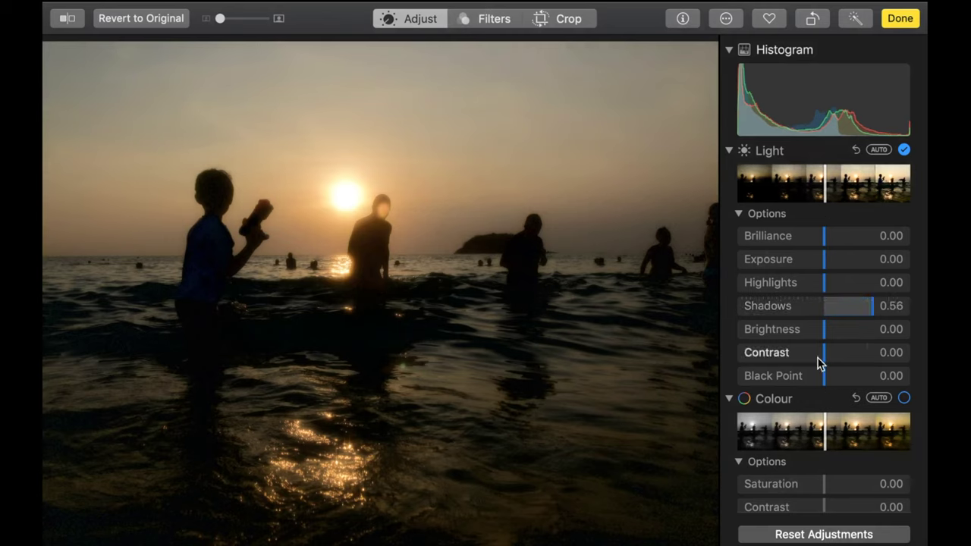
drag(822, 355, 750, 356)
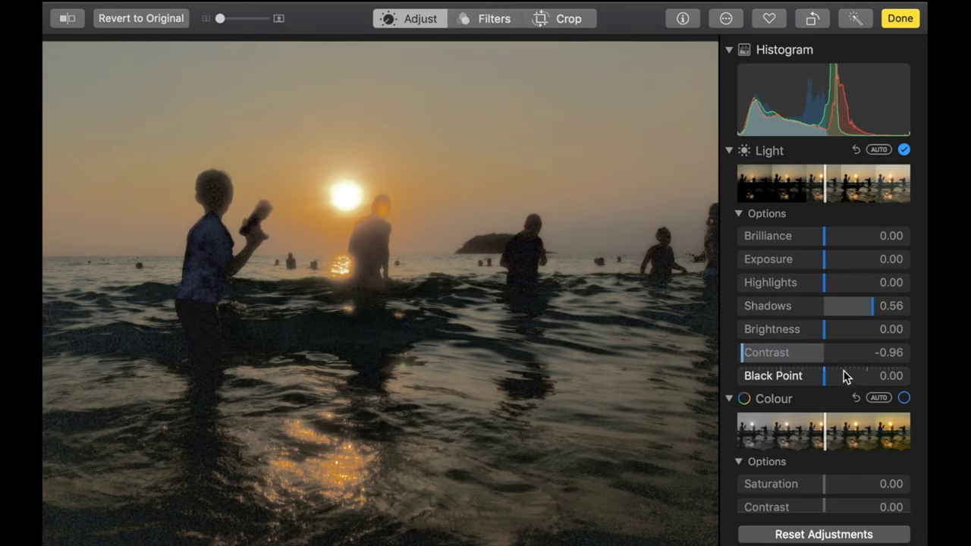
drag(823, 384, 823, 382)
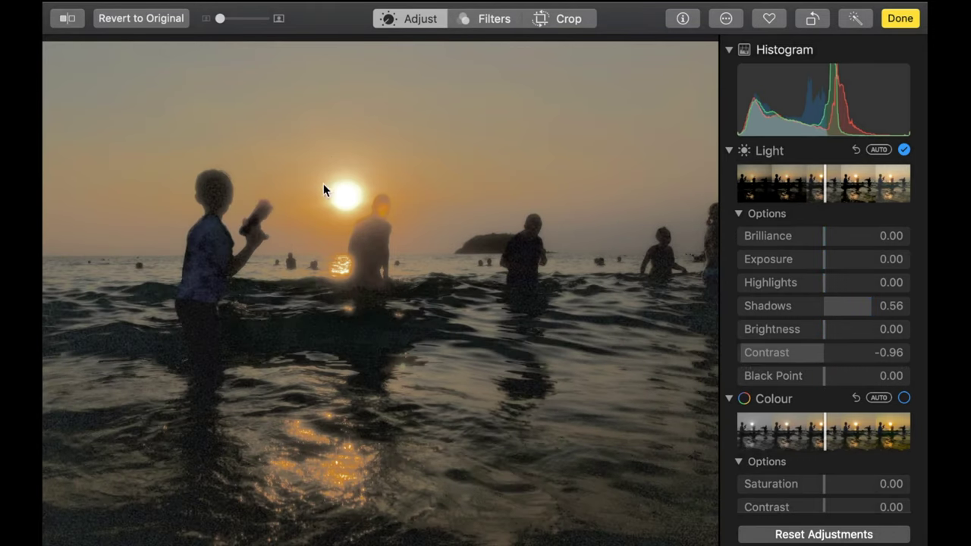
scroll(189, 186, up, 5)
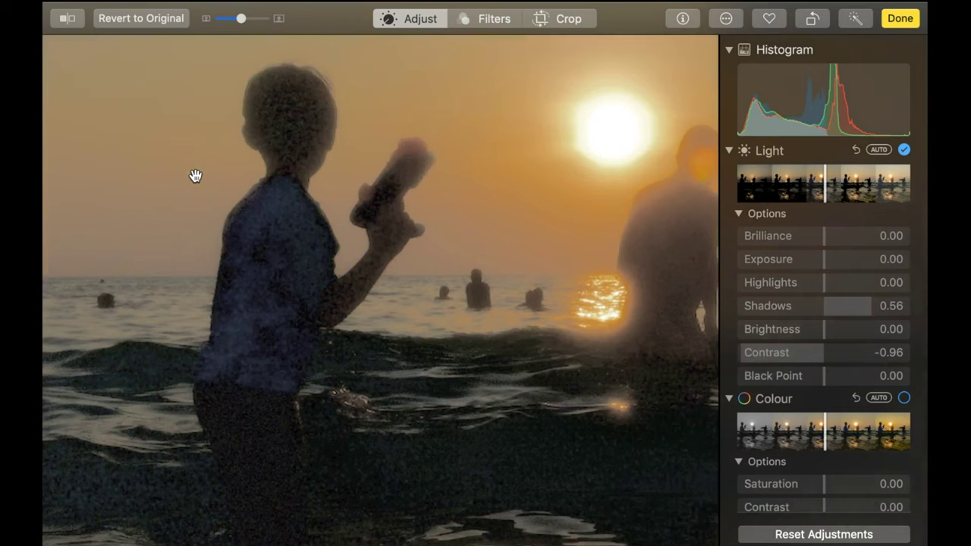
scroll(195, 176, down, 2)
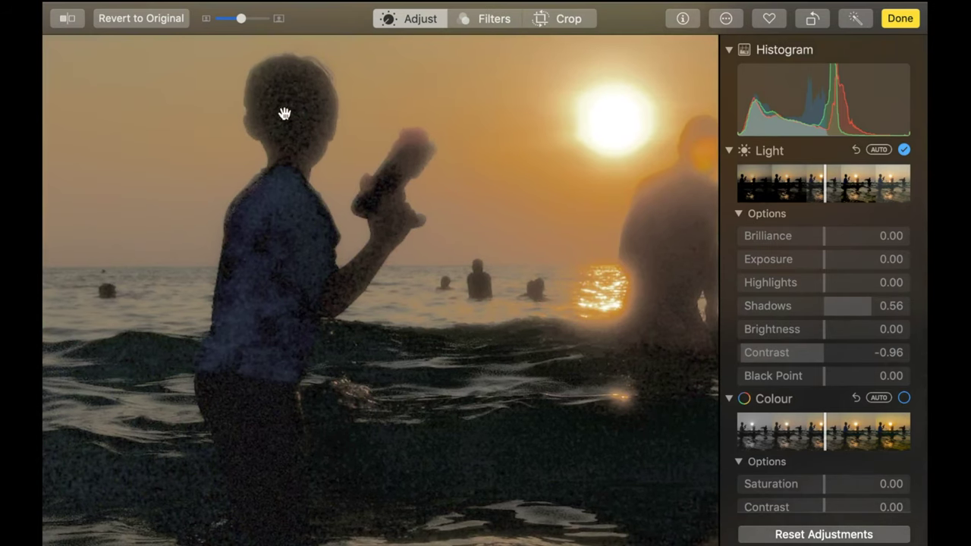
scroll(288, 326, down, 3)
scroll(272, 346, down, 5)
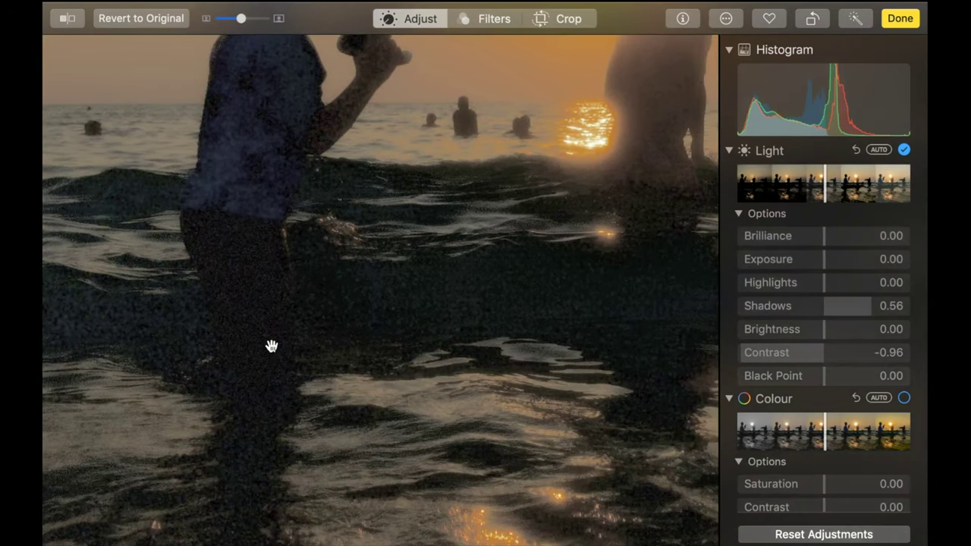
scroll(271, 346, up, 4)
scroll(272, 346, down, 4)
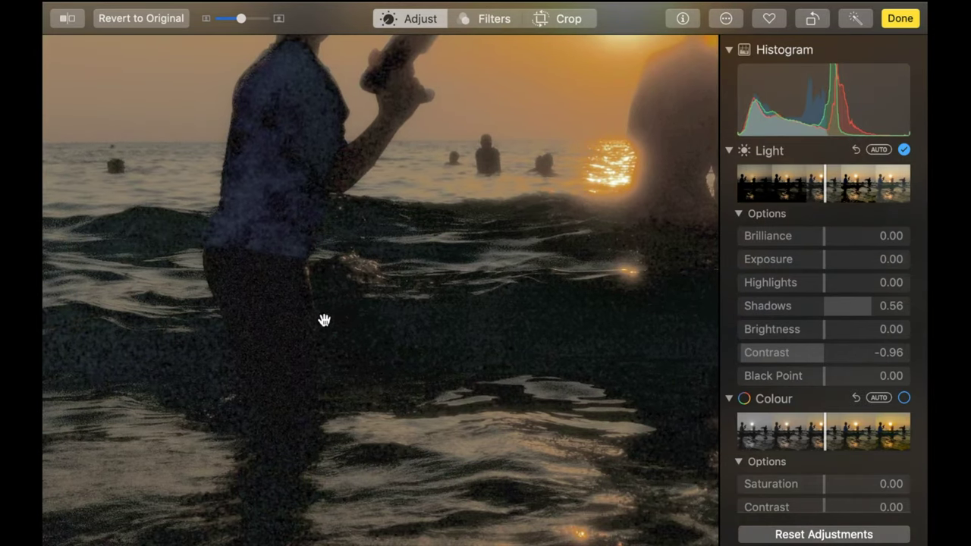
scroll(272, 326, down, 3)
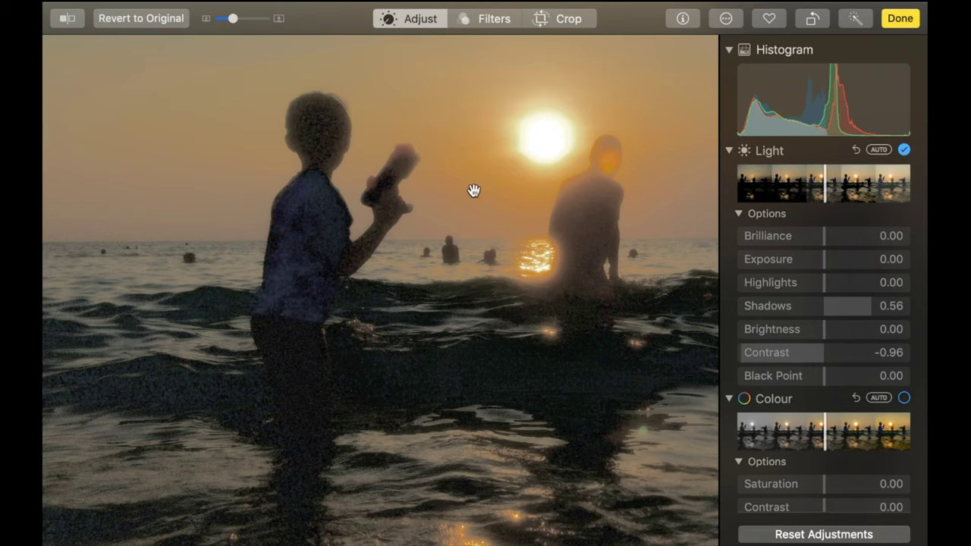
scroll(522, 267, down, 3)
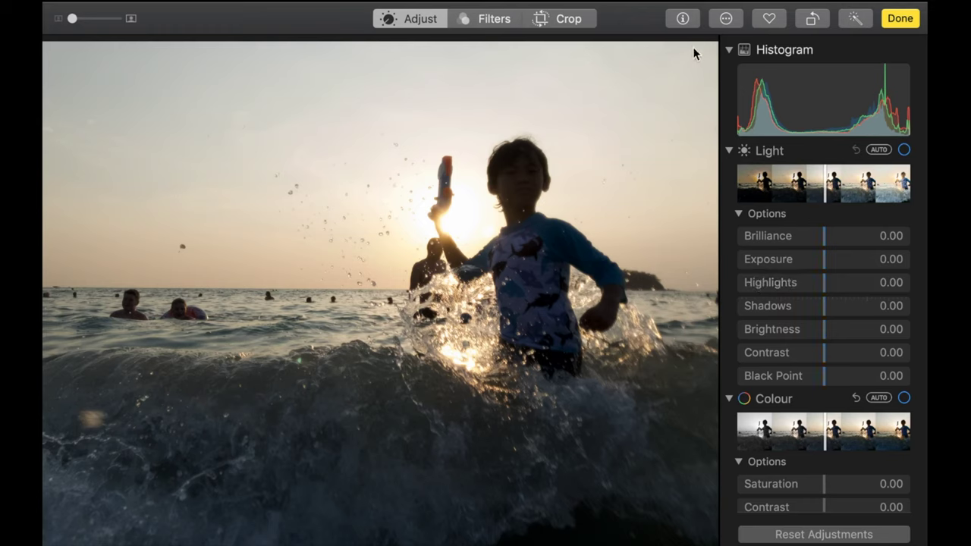
click(682, 19)
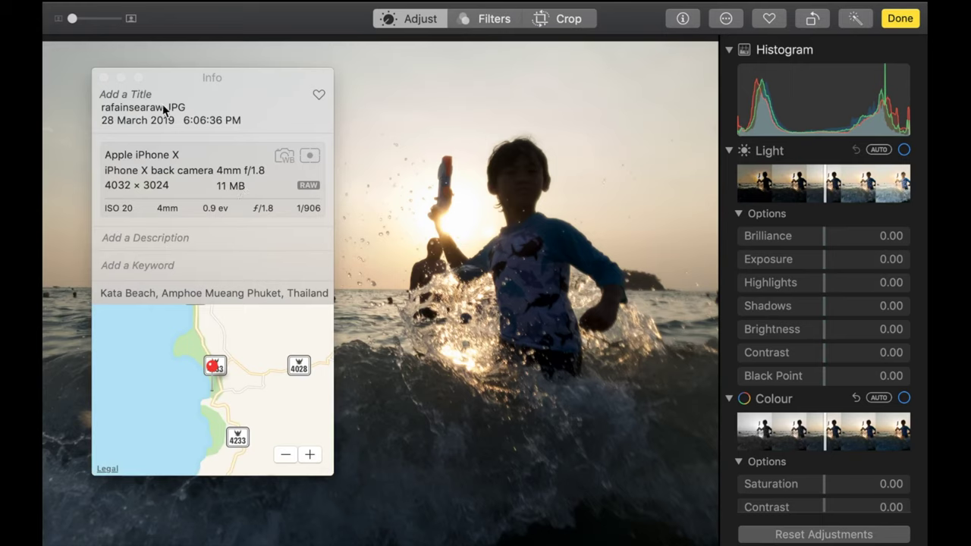
click(104, 77)
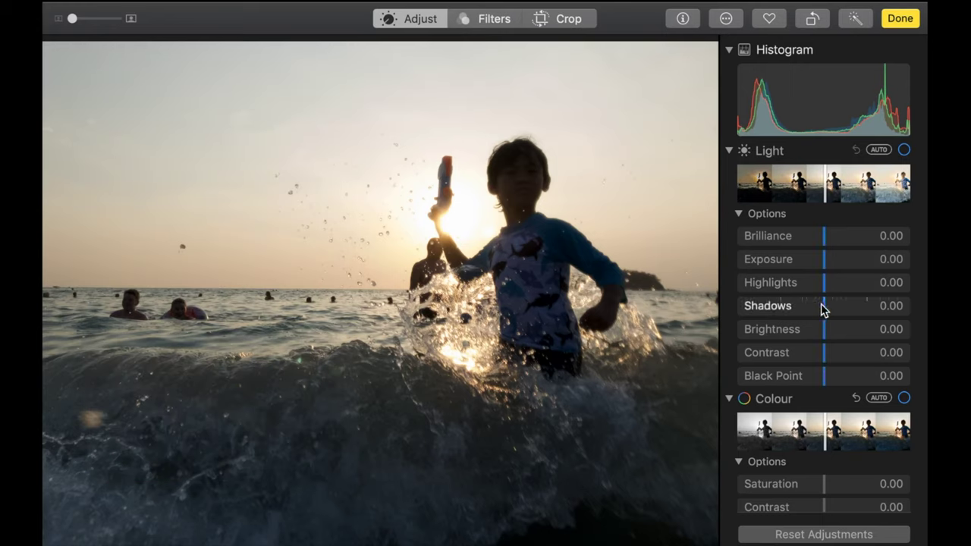
drag(824, 309, 884, 321)
scroll(475, 217, up, 5)
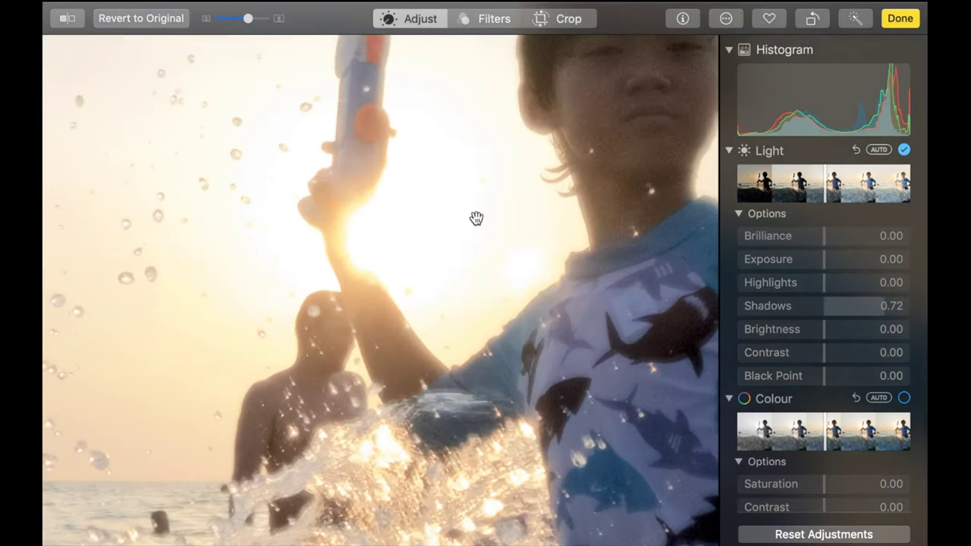
scroll(475, 217, down, 5)
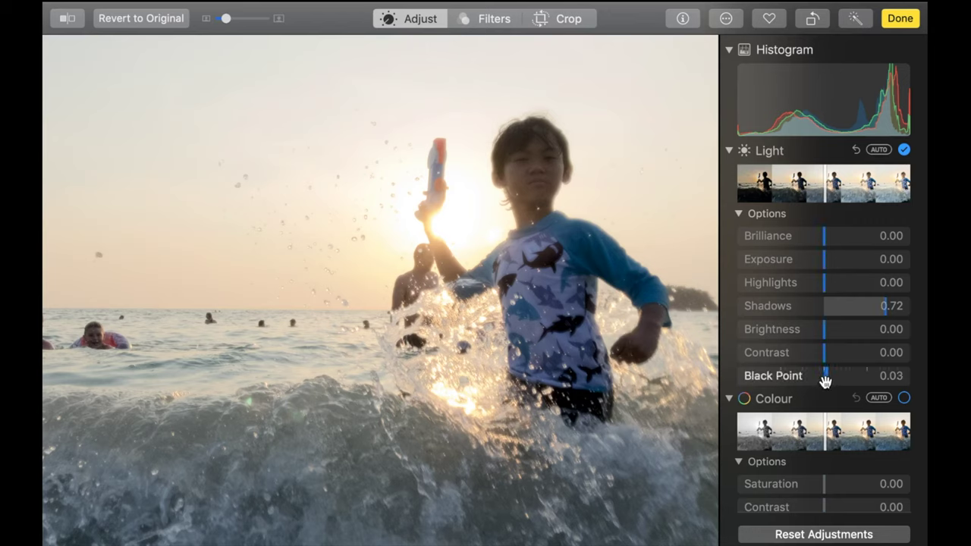
mouse_move(823, 379)
mouse_down()
mouse_move(796, 379)
mouse_move(817, 373)
mouse_up()
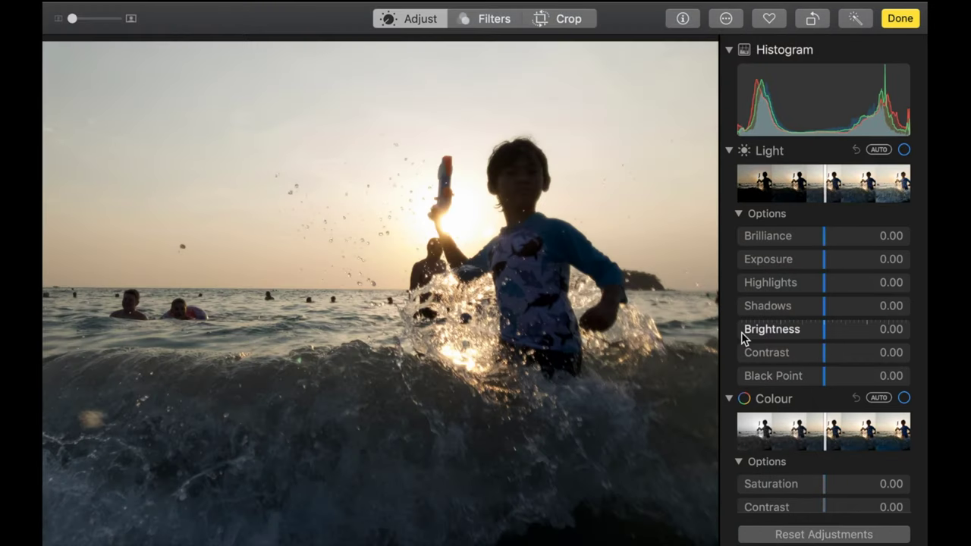
drag(824, 314, 890, 322)
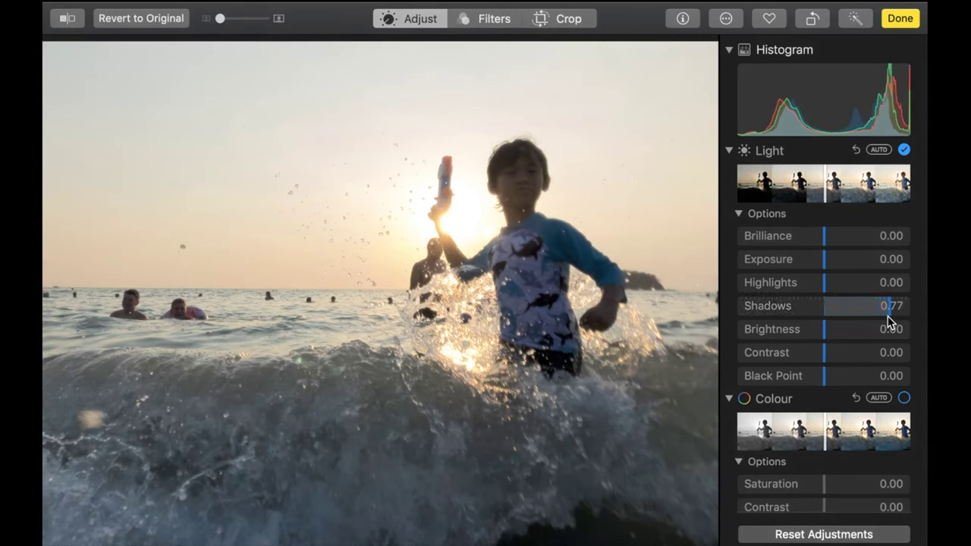
drag(825, 358, 813, 352)
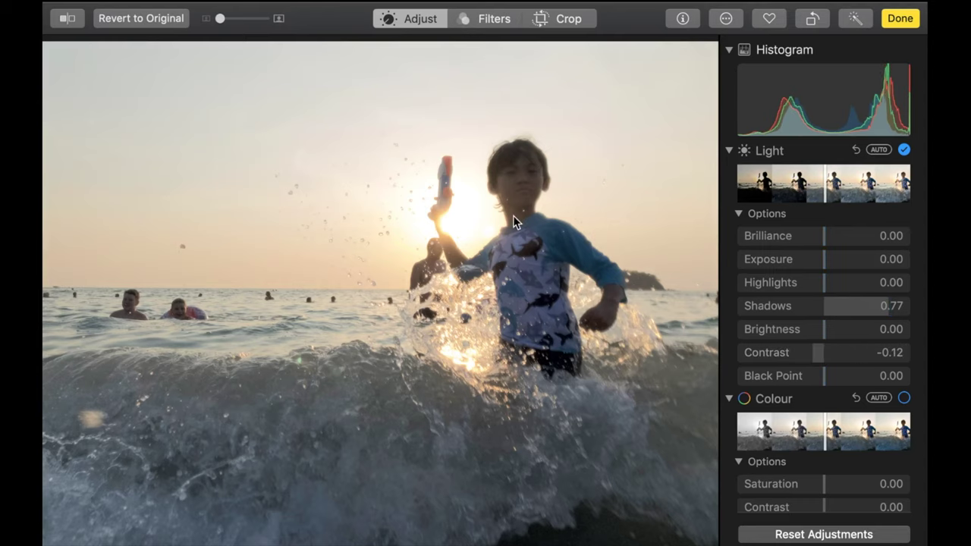
scroll(512, 215, up, 5)
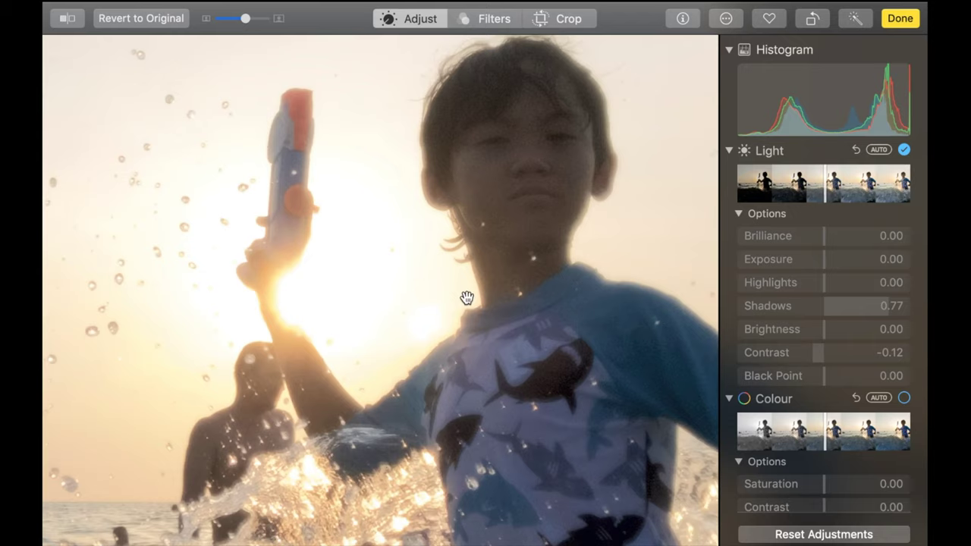
scroll(468, 296, down, 3)
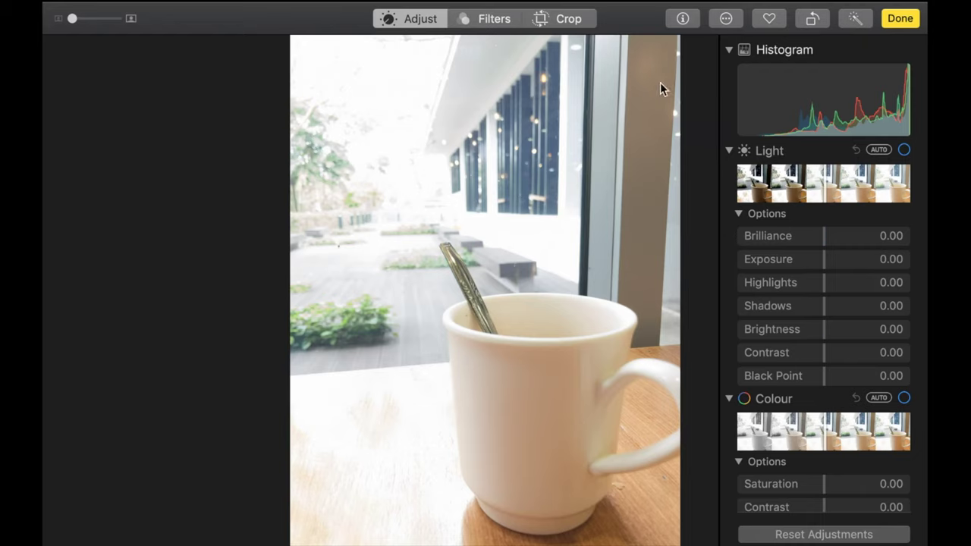
- Check the coffee cup photo's info, then lower Exposure to -0.23 and raise Contrast to 0.20
click(682, 19)
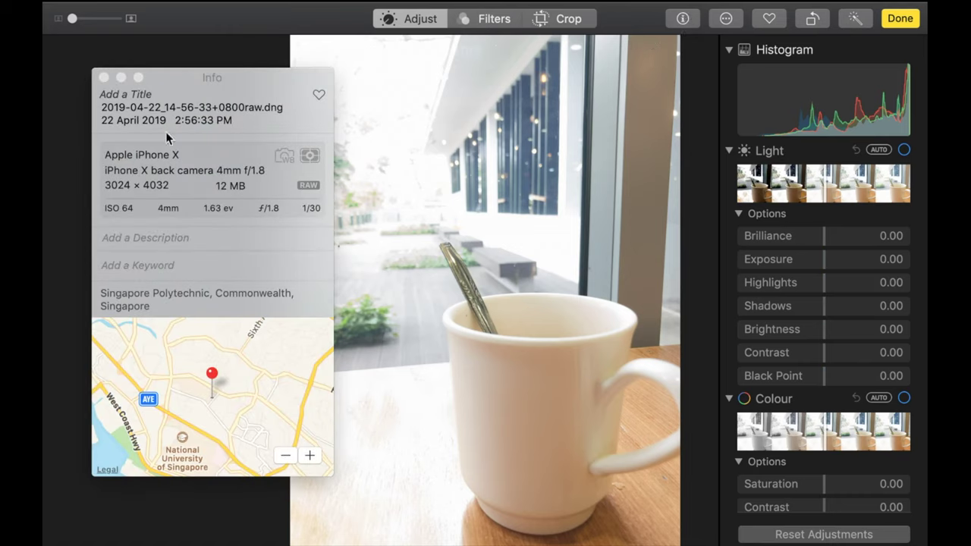
click(103, 78)
drag(825, 260, 751, 283)
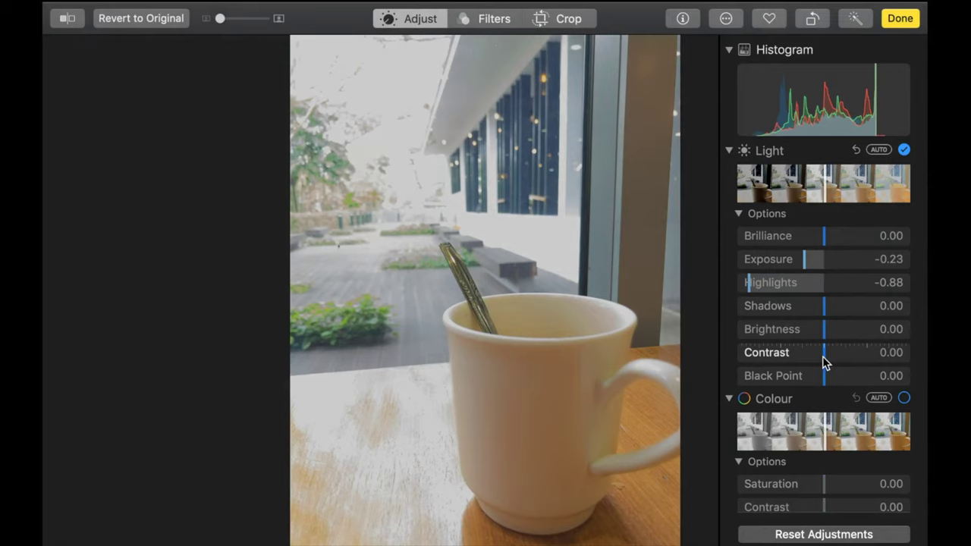
drag(823, 360, 860, 377)
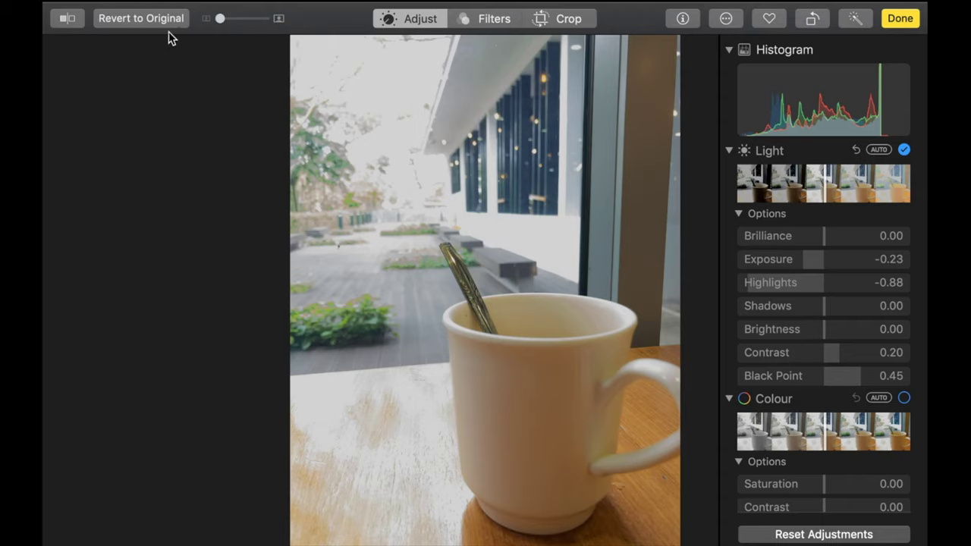
- Toggle between the adjusted coffee cup photo and its unedited original to compare
click(61, 23)
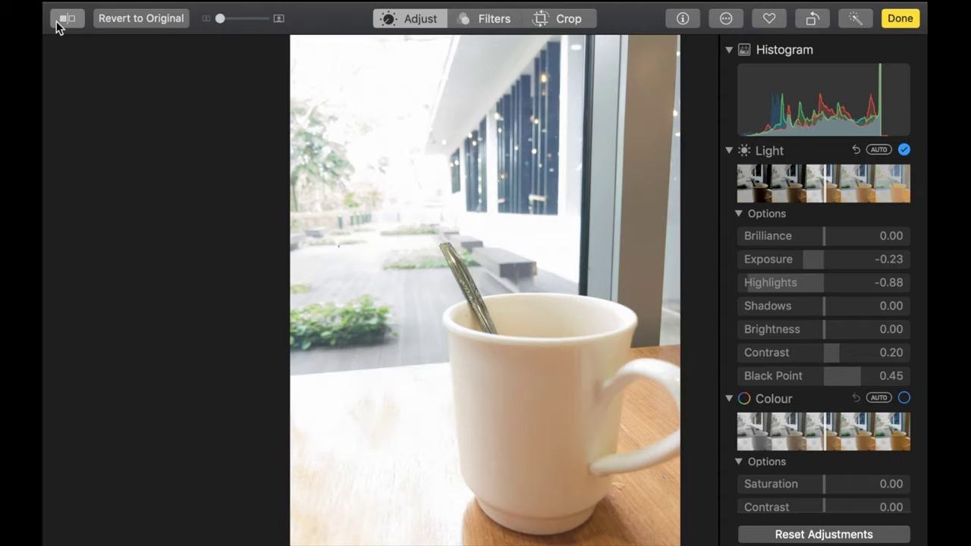
click(60, 24)
click(60, 24)
click(60, 24)
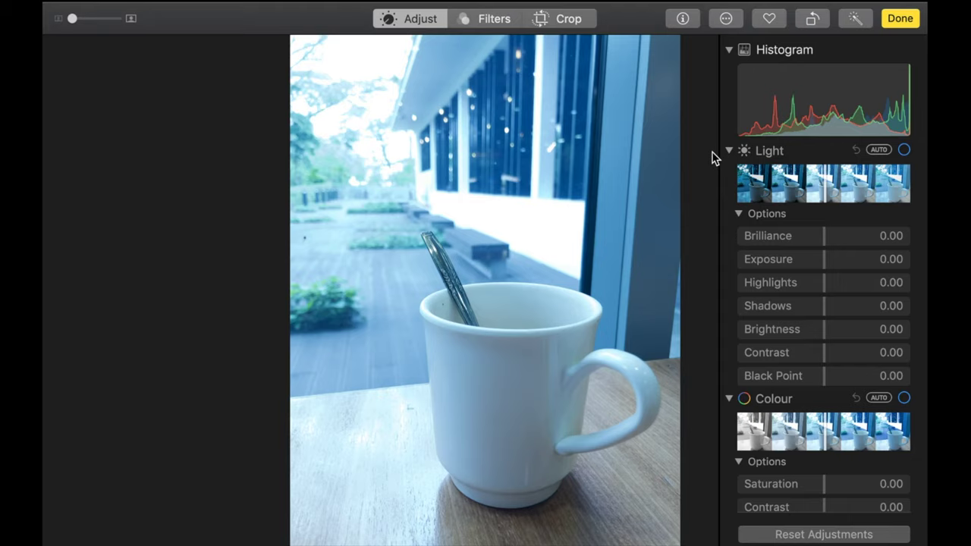
- Sample the white cup with the Neutral Grey eyedropper to neutralise the blue cast
scroll(720, 307, down, 10)
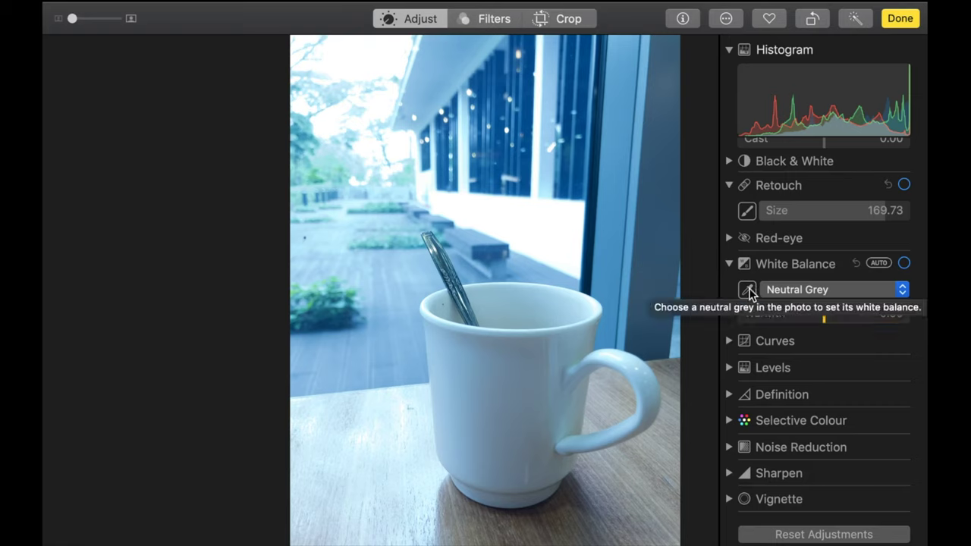
click(748, 290)
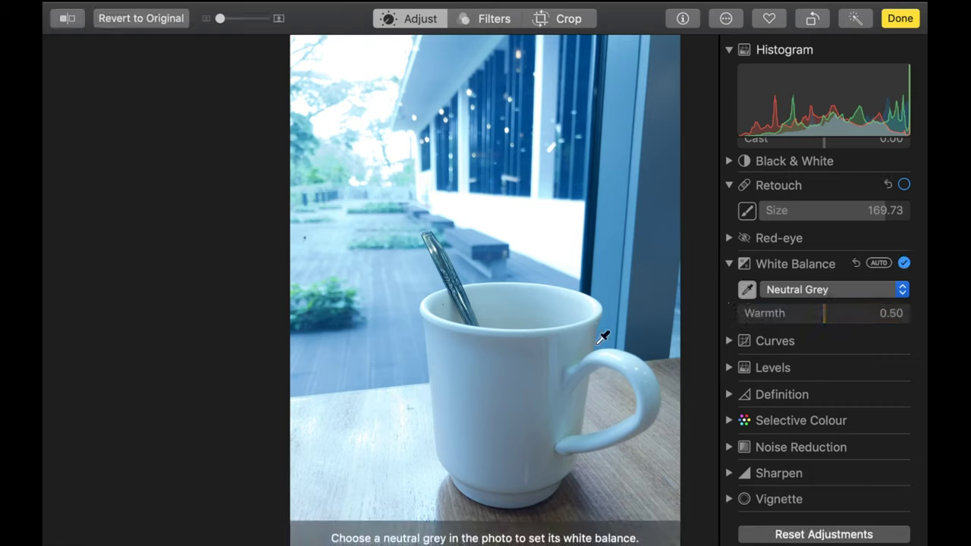
click(531, 348)
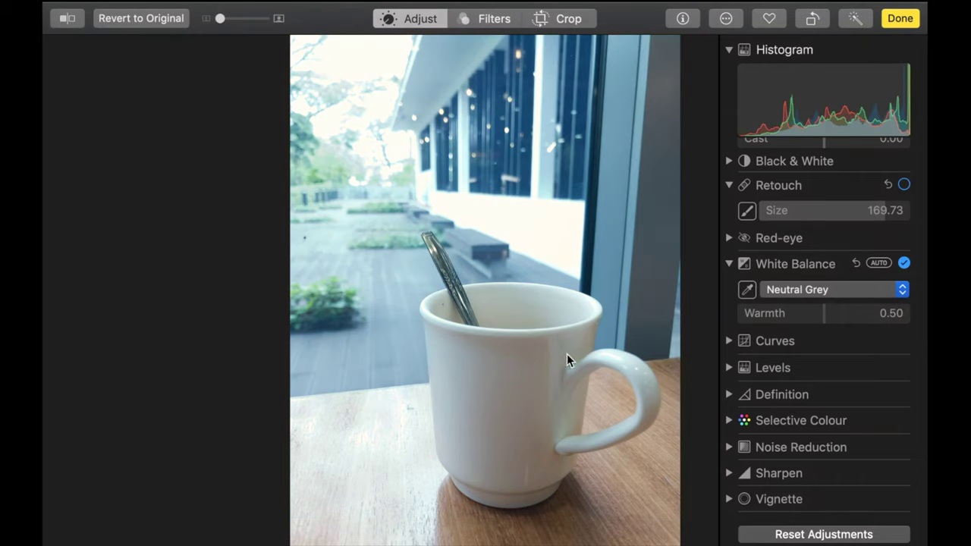
click(748, 290)
click(559, 237)
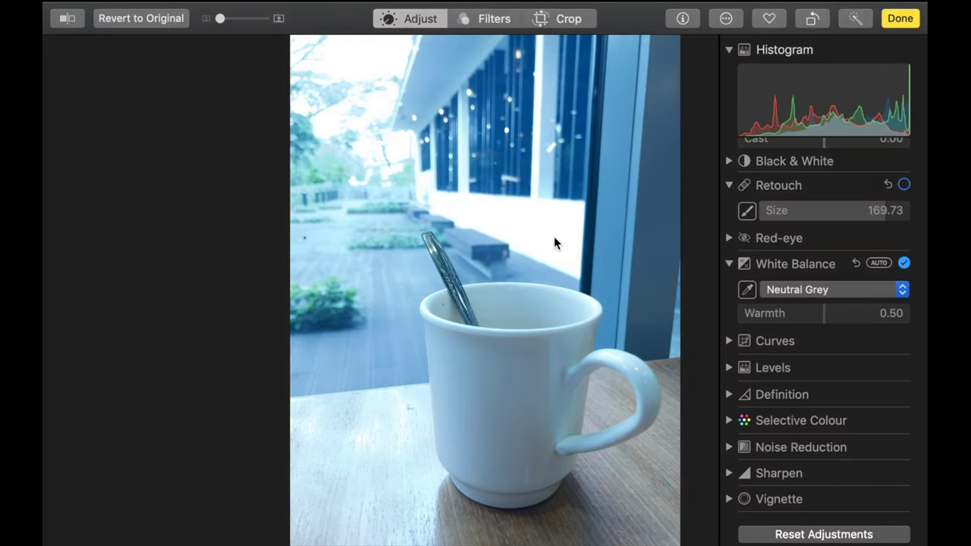
click(747, 289)
click(527, 367)
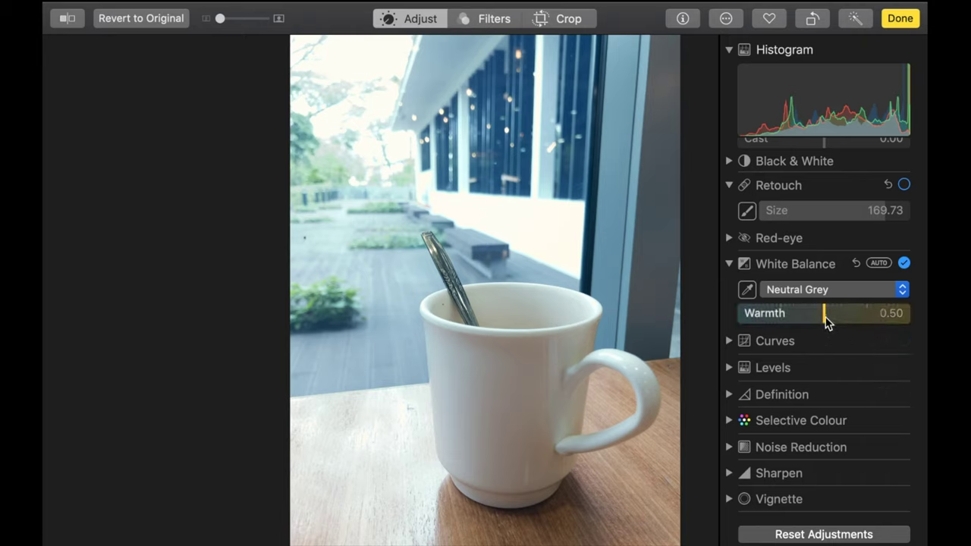
- Set Warmth to 0.57 and compare the result against the unadjusted original
mouse_move(826, 320)
mouse_down()
mouse_move(816, 317)
mouse_move(923, 325)
mouse_move(725, 318)
mouse_move(835, 318)
mouse_up()
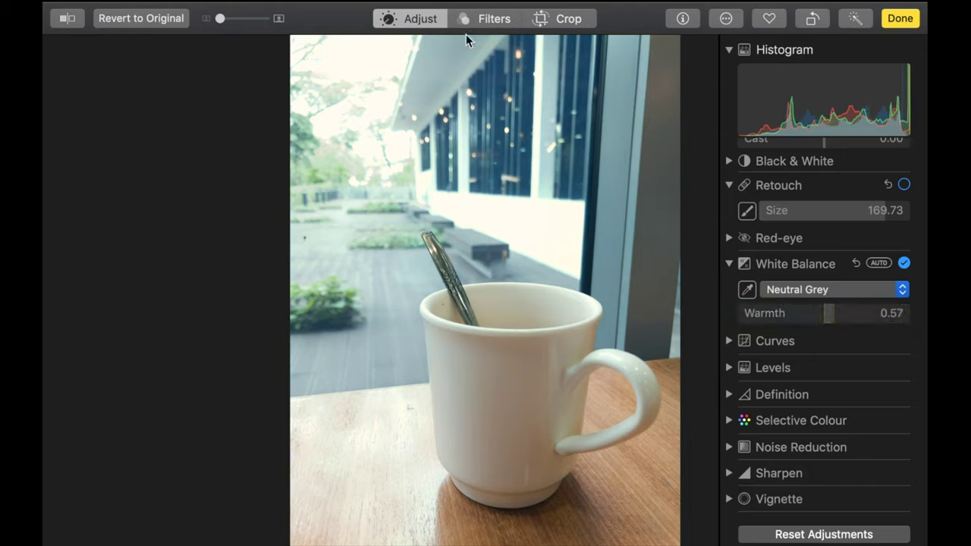
click(66, 21)
click(66, 21)
click(66, 21)
- Reset all adjustments on the cup photo
click(781, 539)
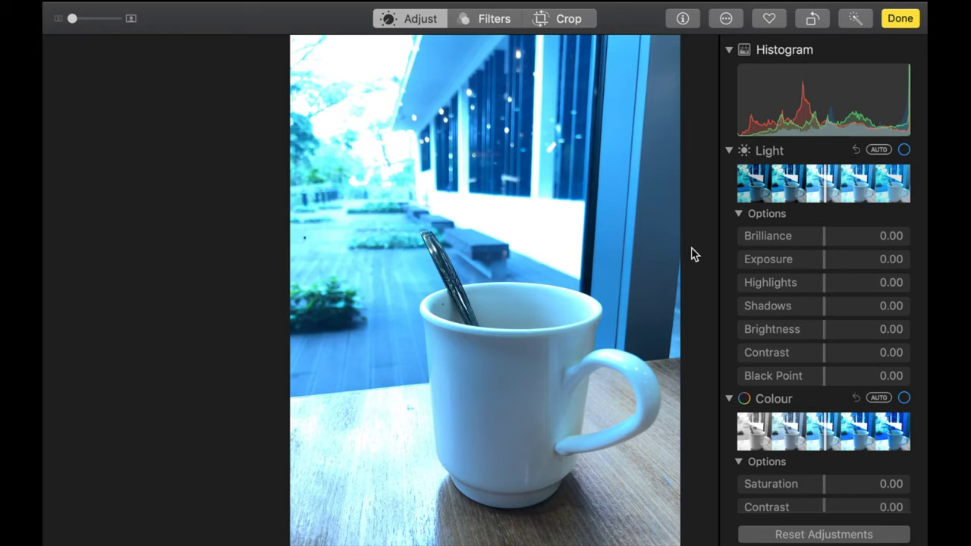
scroll(784, 351, down, 3)
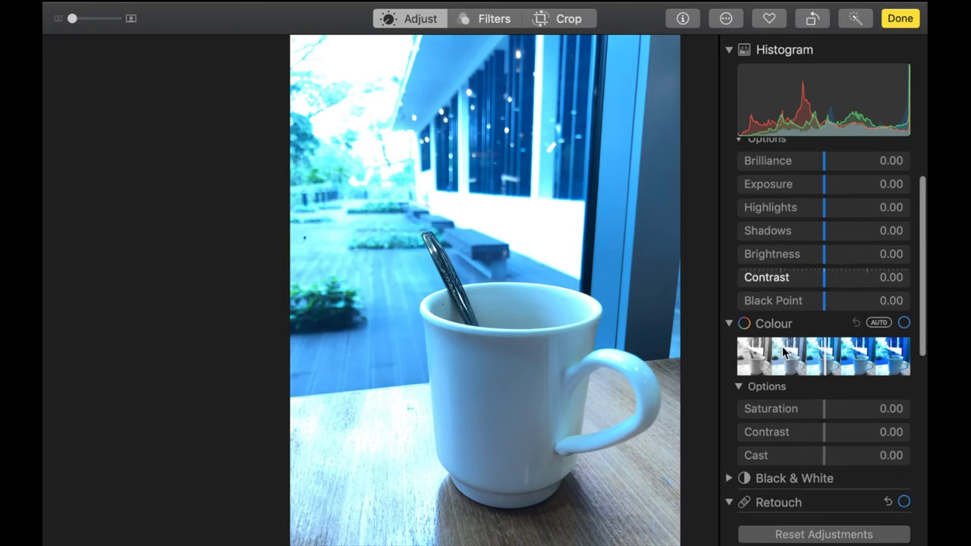
scroll(785, 352, down, 8)
scroll(785, 352, up, 4)
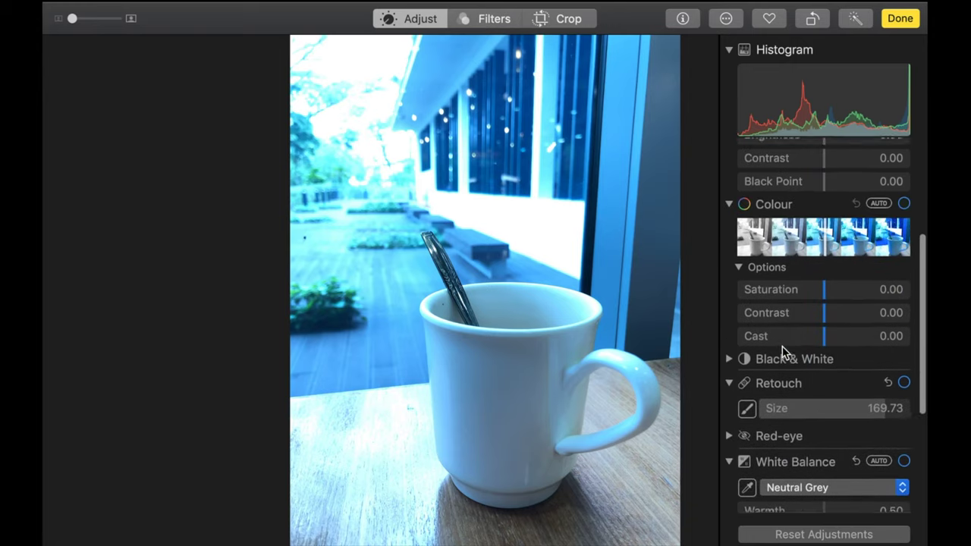
scroll(781, 350, up, 3)
scroll(782, 349, down, 8)
scroll(782, 349, up, 4)
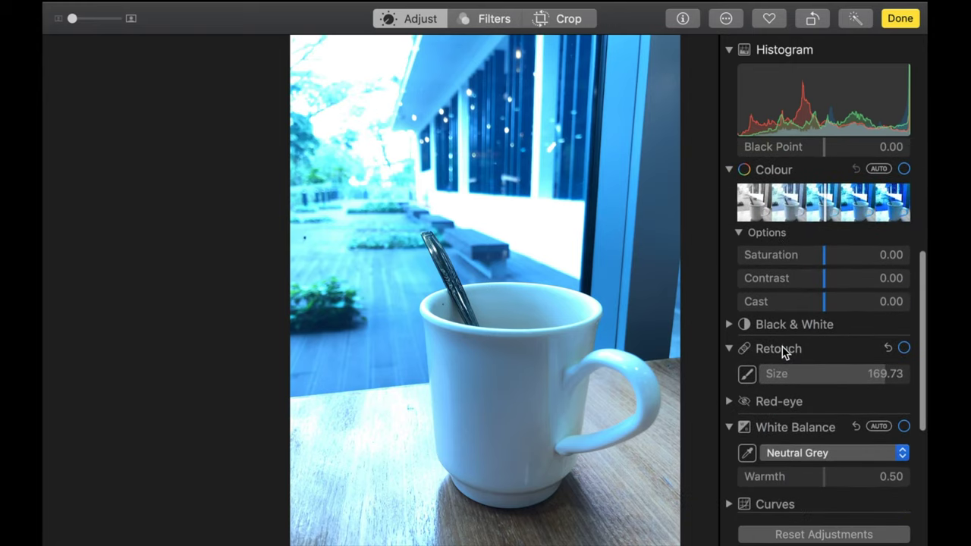
scroll(788, 334, up, 1)
scroll(803, 282, up, 1)
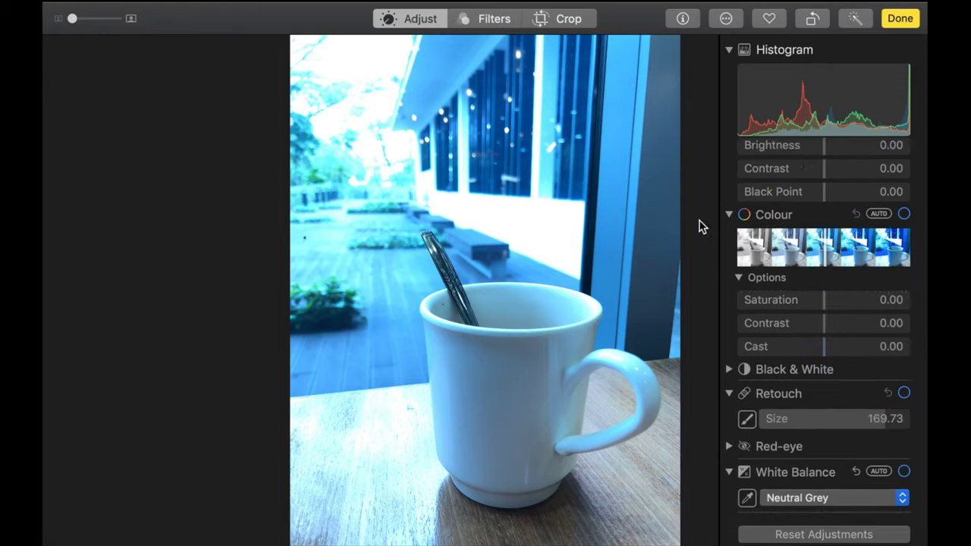
- Set Colour Cast to 0.61 and Saturation to -0.08
click(825, 351)
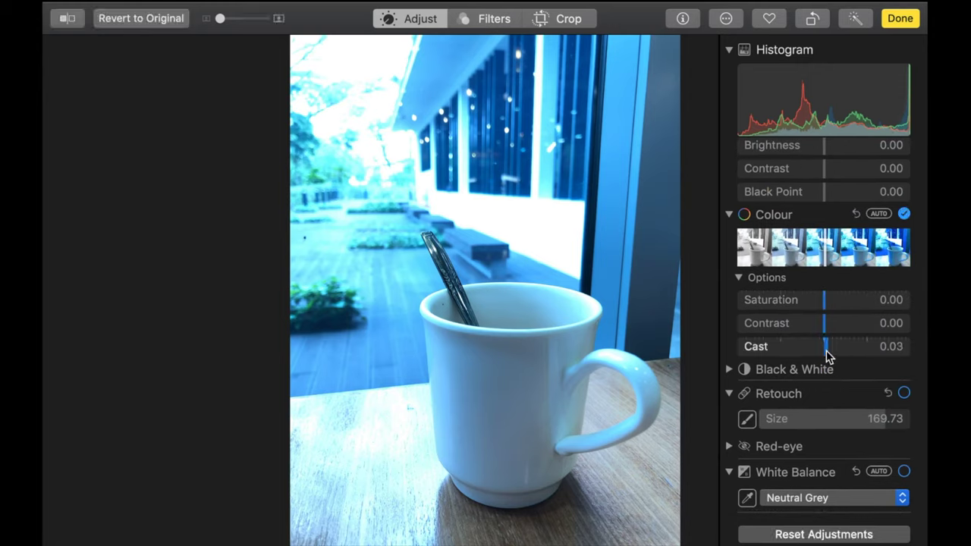
drag(827, 351, 895, 356)
scroll(835, 303, up, 2)
click(777, 292)
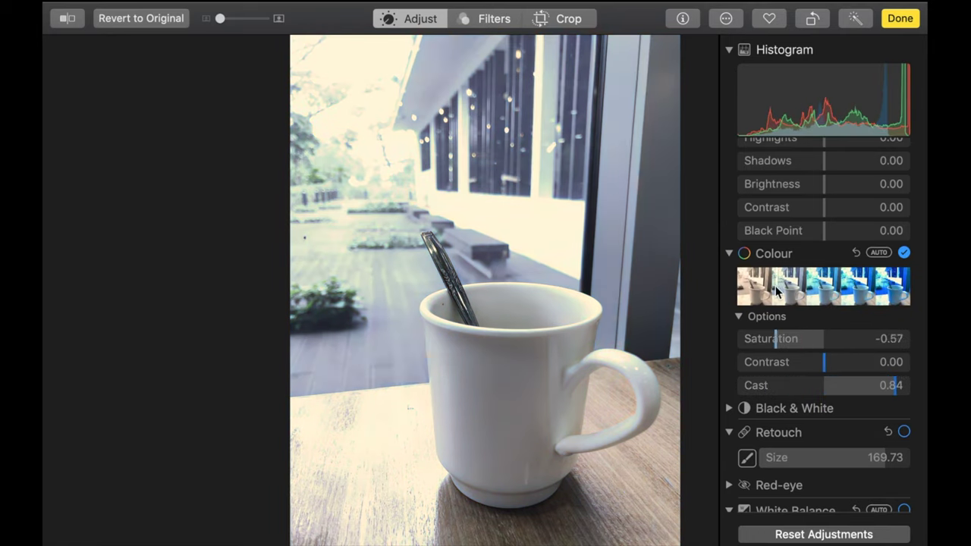
drag(776, 292, 824, 301)
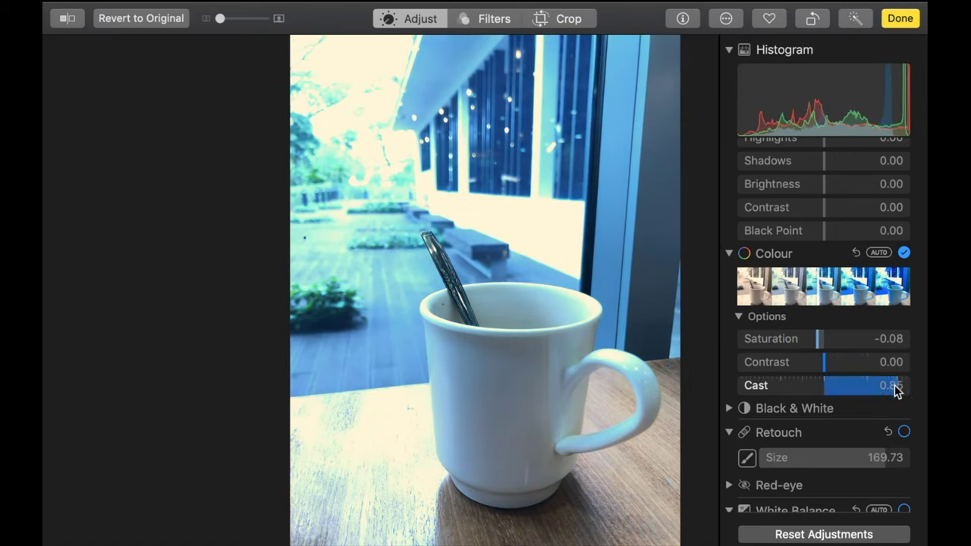
drag(896, 389, 875, 384)
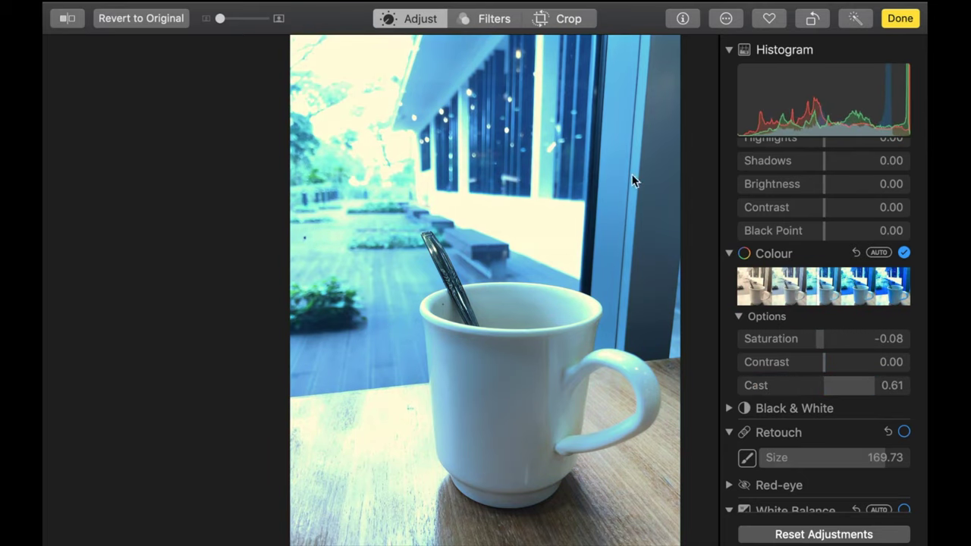